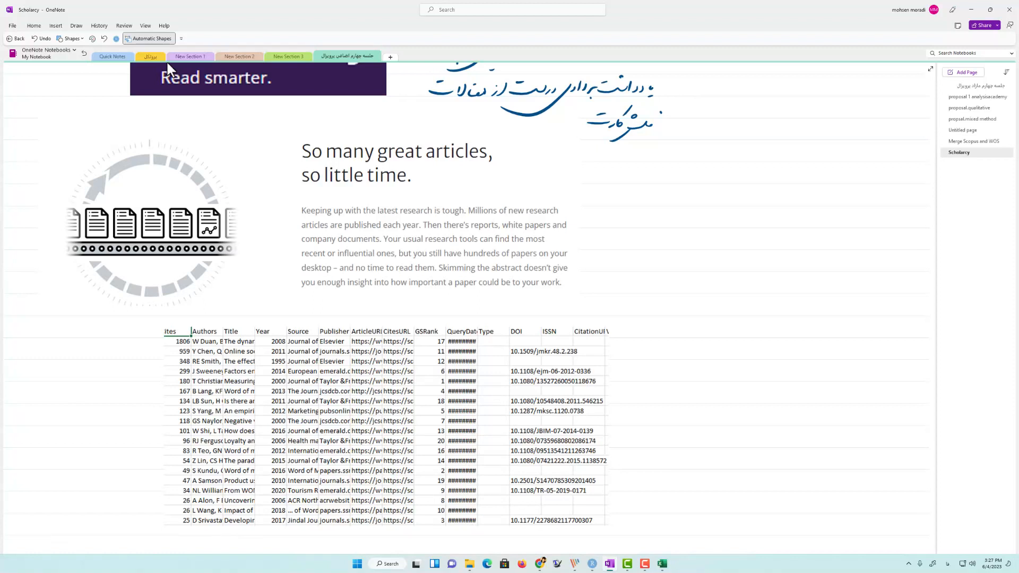
- Handwrite the Persian note "۲۰-۳۰ مقاله (پایه)" in the blank area above and beside the article table
mouse_move(738, 307)
mouse_down()
mouse_move(764, 305)
mouse_move(761, 317)
mouse_move(681, 315)
mouse_up()
click(775, 312)
drag(664, 307, 647, 319)
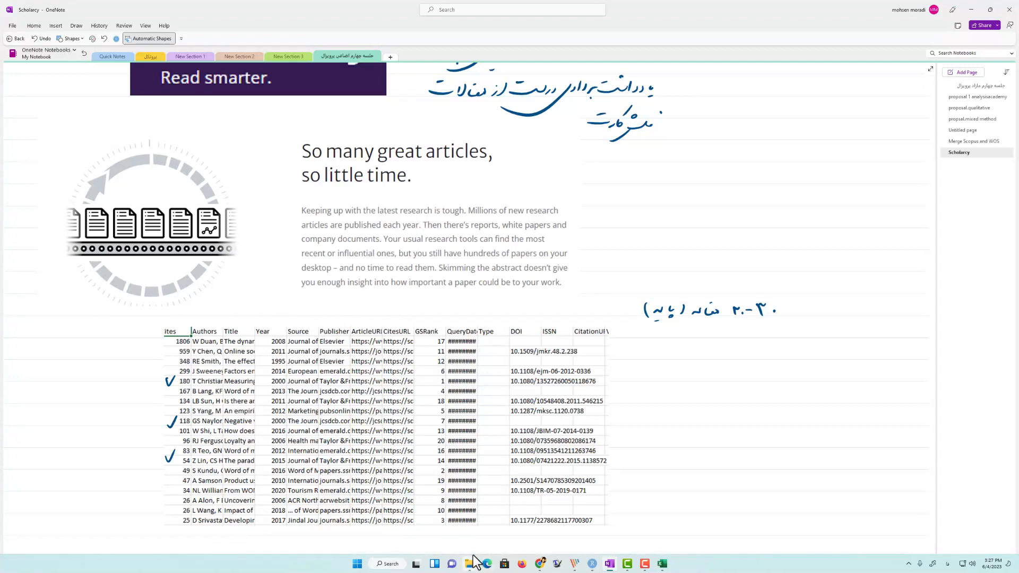
- Draw an arrow up and outward from the first document icon on the conveyor graphic and handwrite "abstract" at its tip
drag(470, 549, 320, 528)
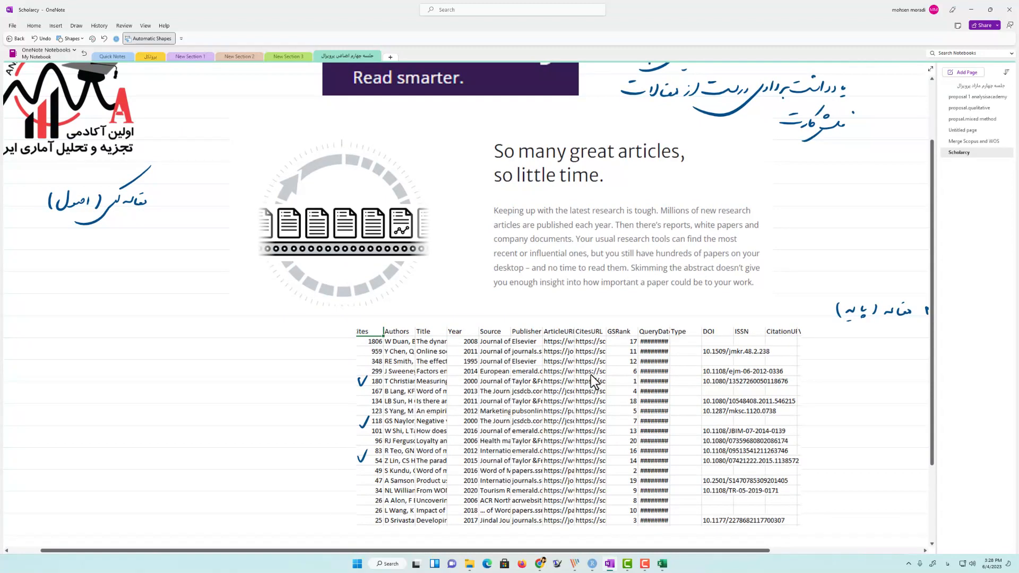
scroll(590, 374, up, 3)
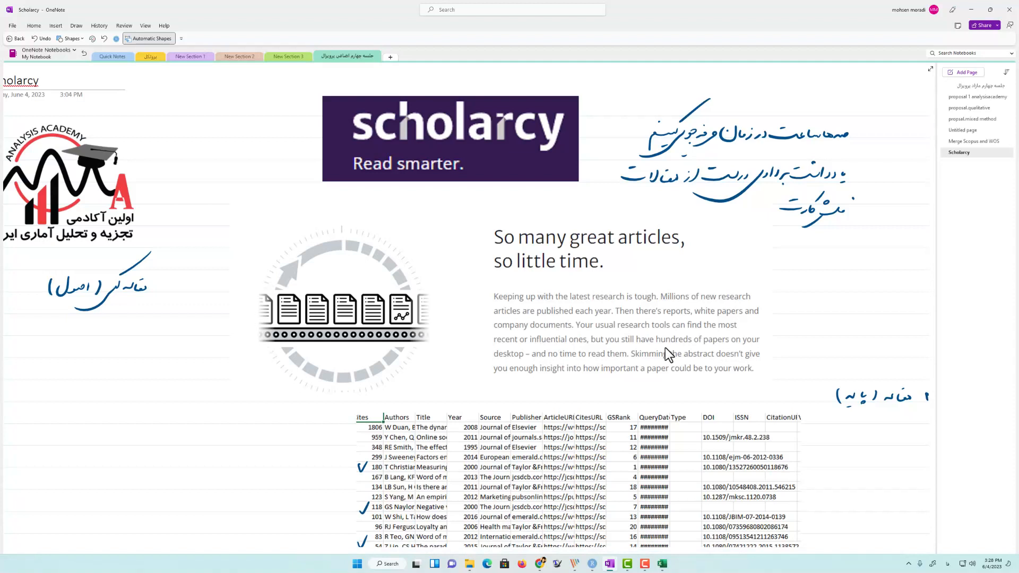
drag(256, 288, 214, 263)
drag(200, 252, 246, 239)
drag(238, 229, 254, 222)
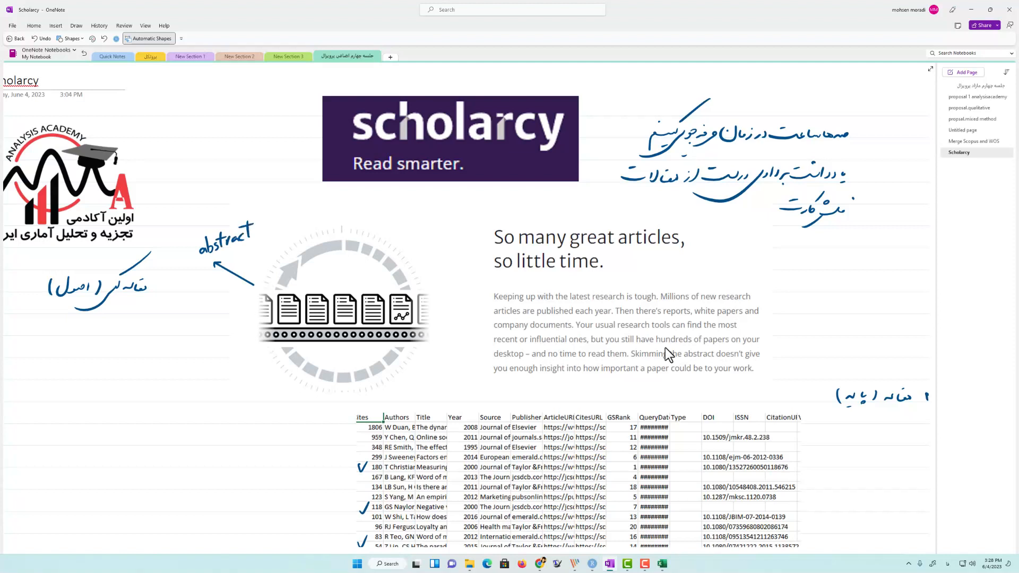
- Draw an arrow upward from the second document icon and handwrite "introduction" at its tip
drag(295, 281, 310, 231)
drag(319, 223, 326, 223)
mouse_move(329, 203)
mouse_down()
mouse_move(326, 221)
mouse_move(347, 218)
mouse_up()
drag(351, 211, 369, 218)
drag(366, 206, 401, 216)
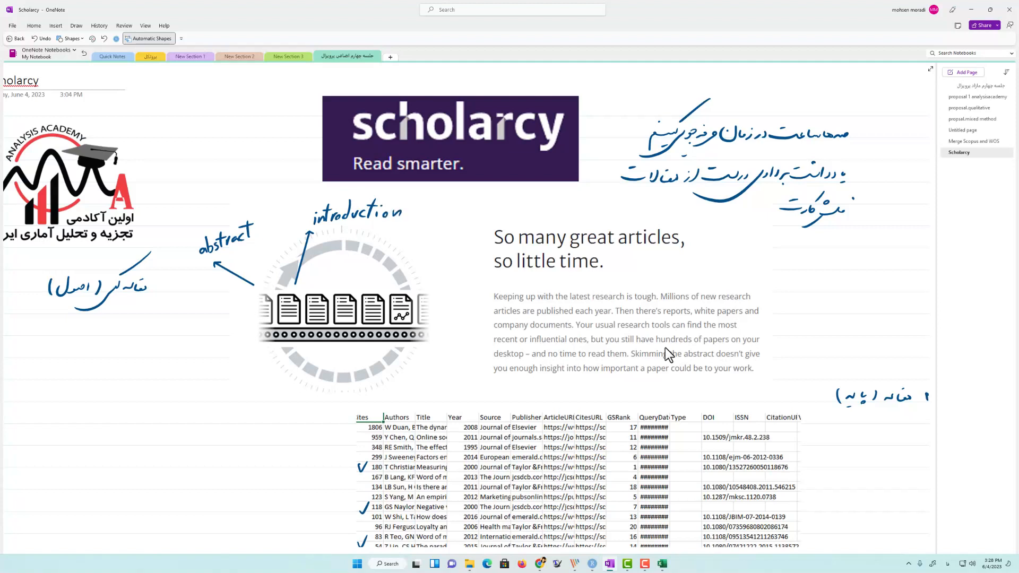
- Draw a diagonal arrow from the middle document icon and handwrite "key findings" at its tip
drag(352, 287, 420, 231)
key(ctrl+z)
drag(351, 288, 361, 276)
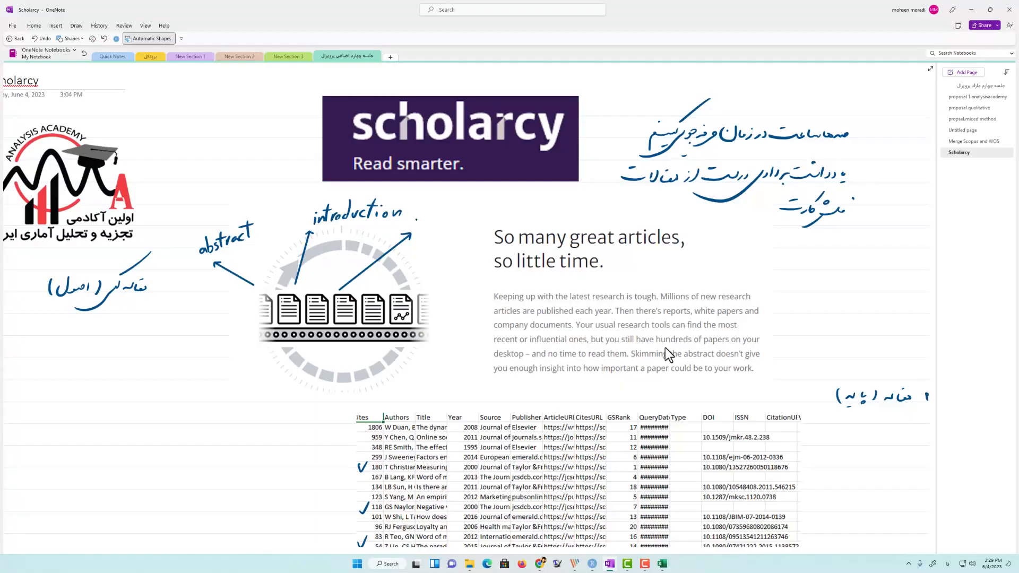
mouse_move(418, 221)
mouse_down()
mouse_move(433, 224)
mouse_move(434, 241)
mouse_up()
mouse_move(455, 204)
mouse_down()
mouse_move(451, 226)
mouse_move(457, 215)
mouse_move(472, 219)
mouse_up()
mouse_move(481, 190)
mouse_down()
mouse_move(473, 212)
mouse_move(497, 203)
mouse_move(502, 222)
mouse_move(510, 203)
mouse_up()
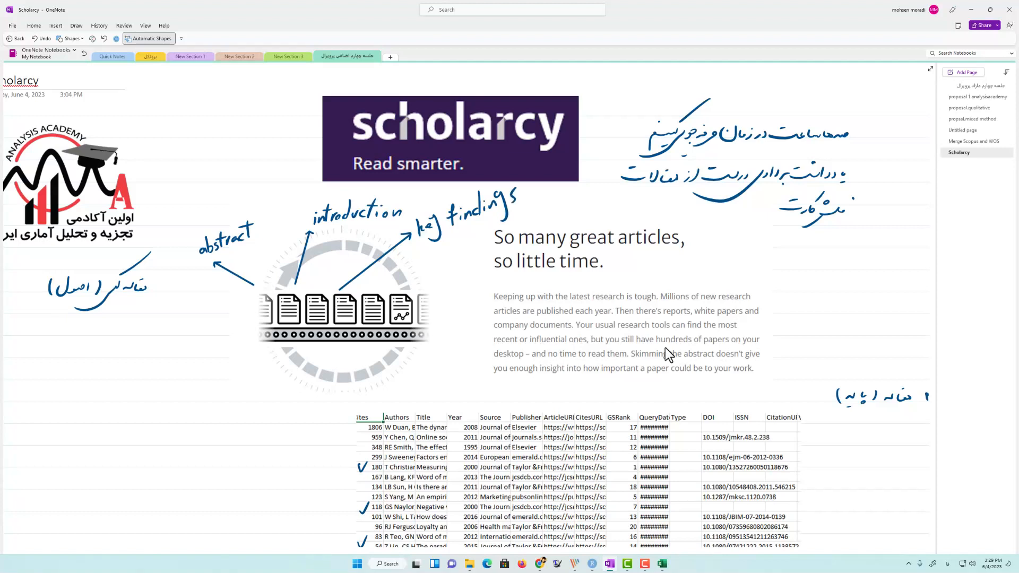
- Draw two more arrows from the last document icons and handwrite "discussion" and "Limitation" at their tips
drag(405, 289, 445, 254)
mouse_move(458, 248)
mouse_down()
mouse_move(460, 237)
mouse_move(478, 245)
mouse_move(524, 218)
mouse_up()
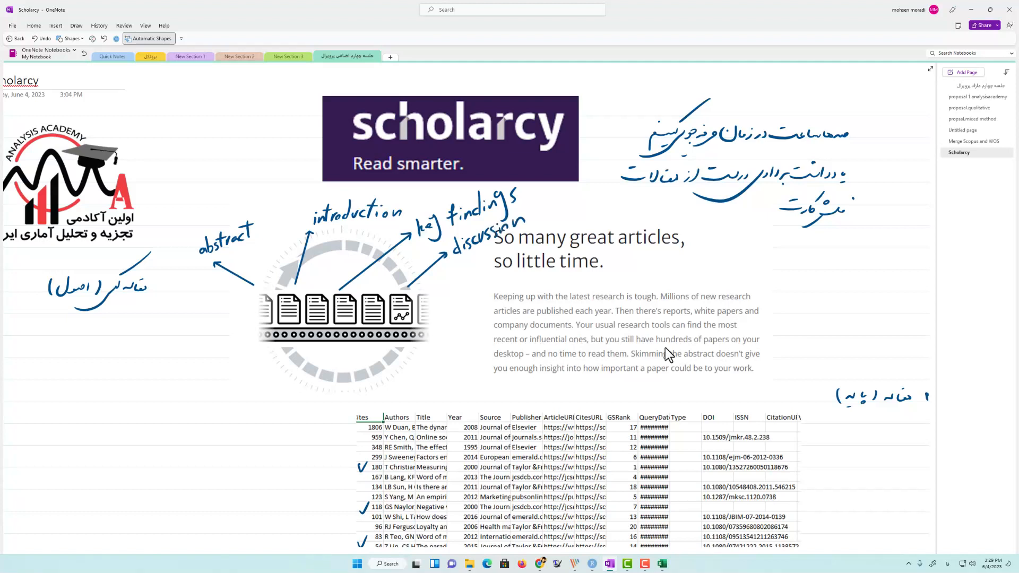
drag(434, 308, 474, 292)
drag(463, 290, 472, 298)
drag(488, 287, 567, 279)
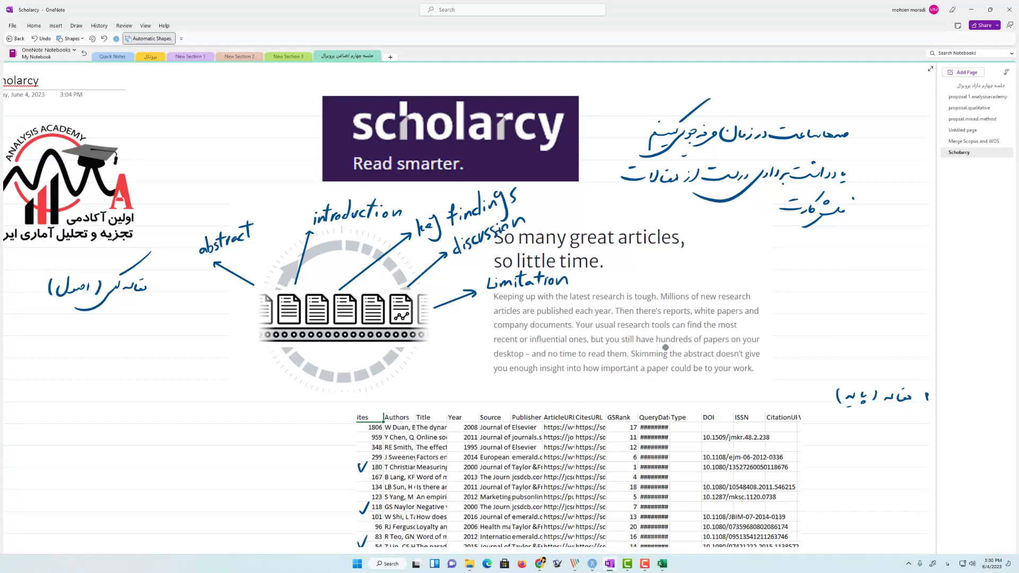
- Handwrite a short Persian word above "introduction" and draw an arrow diagonally down from the conveyor graphic
drag(328, 188, 298, 215)
drag(314, 330, 262, 382)
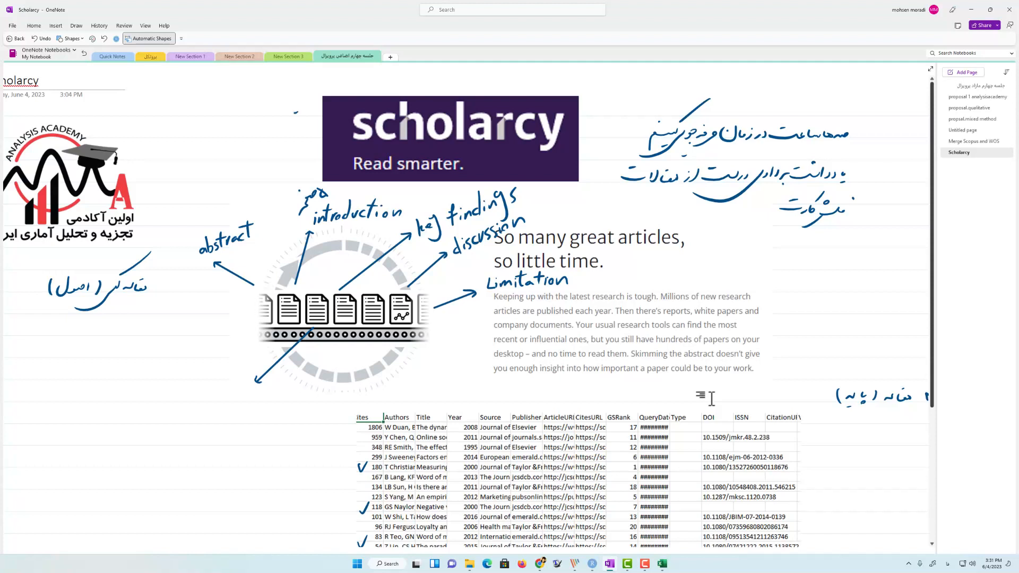
- Handwrite the Persian note "وب سایت (افزونه)" beside the scholarcy logo
drag(290, 112, 230, 111)
drag(220, 106, 211, 118)
mouse_move(207, 102)
mouse_down()
mouse_move(186, 121)
mouse_move(168, 112)
mouse_up()
drag(172, 104, 169, 119)
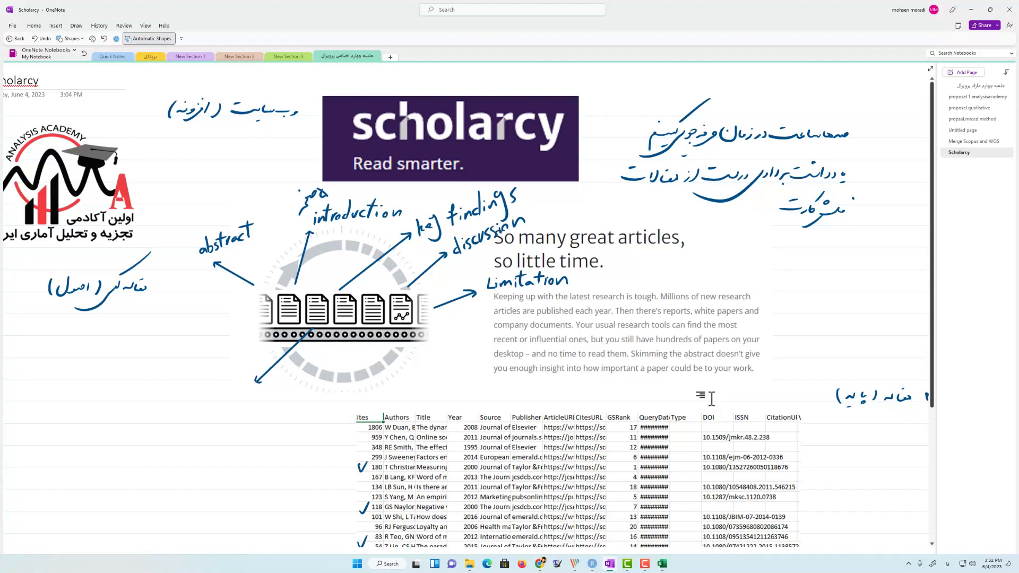
- Handwrite "فلش کارت" at the tip of the downward arrow, link it by an arrow to "word", and add another term beneath
mouse_move(242, 377)
mouse_down()
mouse_move(205, 395)
mouse_move(233, 367)
mouse_move(145, 391)
mouse_move(114, 386)
mouse_move(135, 388)
mouse_up()
drag(134, 378, 127, 387)
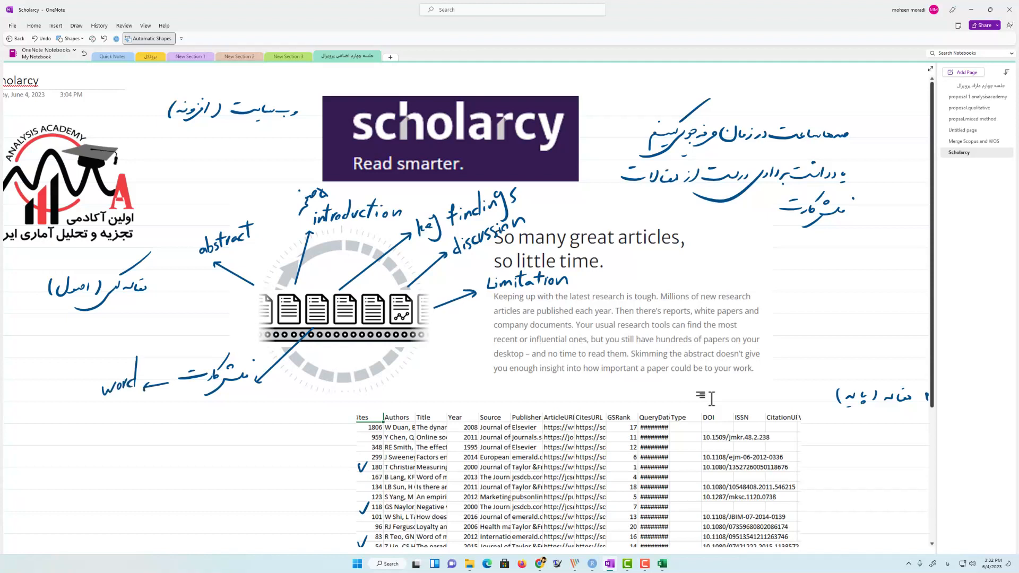
mouse_move(116, 406)
mouse_down()
mouse_move(114, 421)
mouse_move(125, 415)
mouse_up()
drag(125, 405, 138, 410)
drag(134, 405, 149, 399)
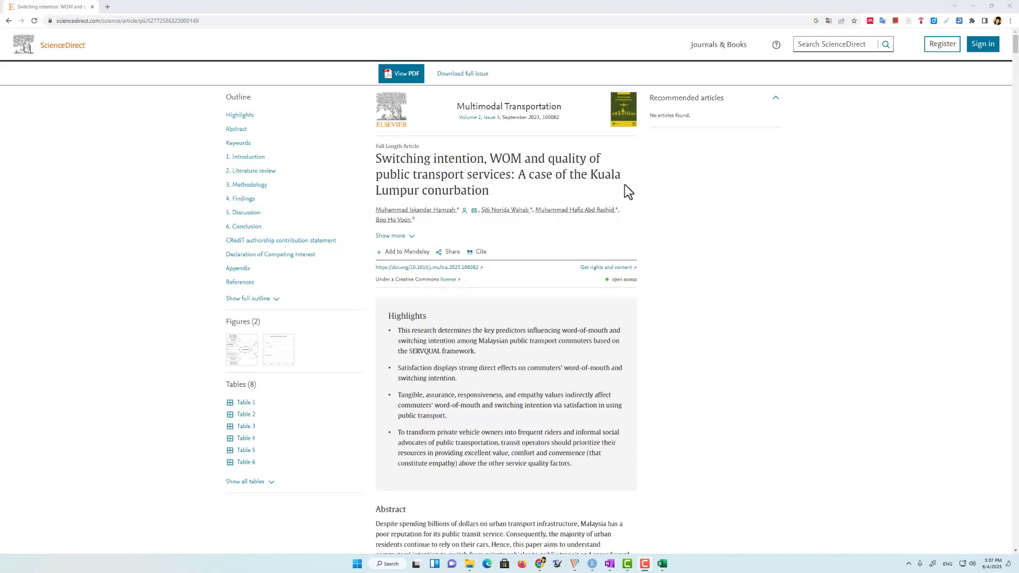
- Examine the open ScienceDirect article from its highlights through the discussion, then recheck its title, abstract and introduction
scroll(647, 238, down, 5)
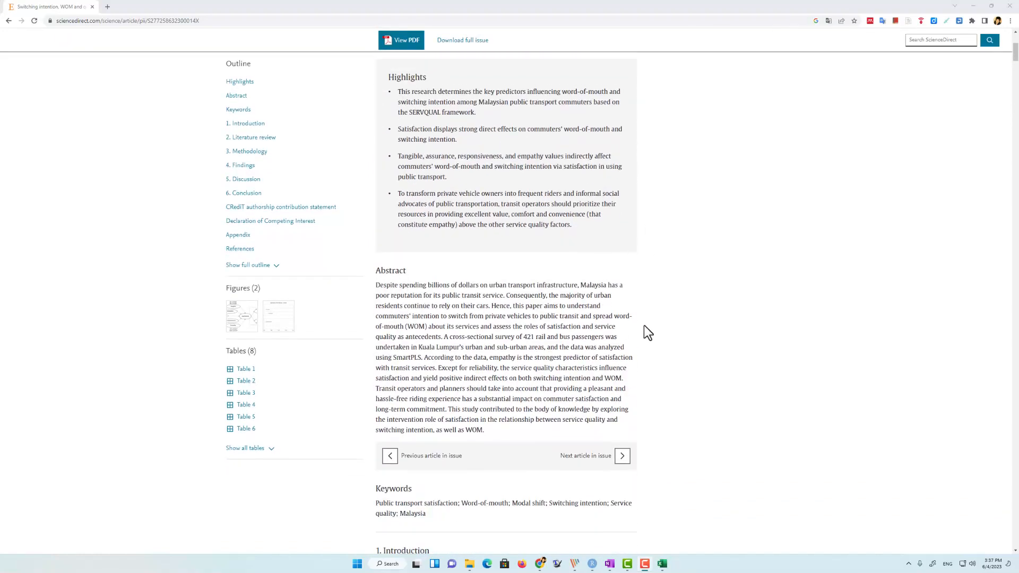
scroll(723, 330, down, 7)
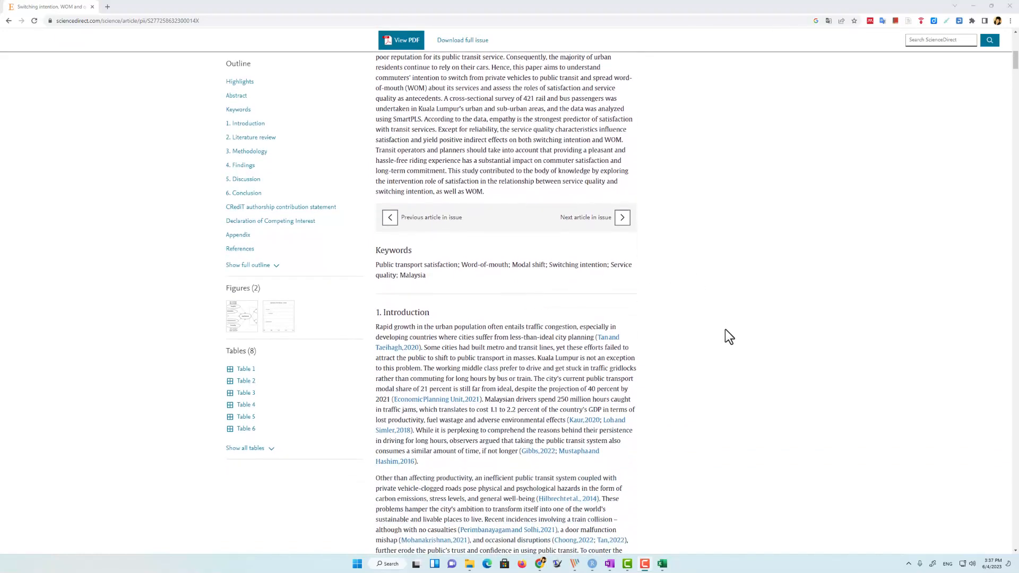
scroll(467, 254, down, 5)
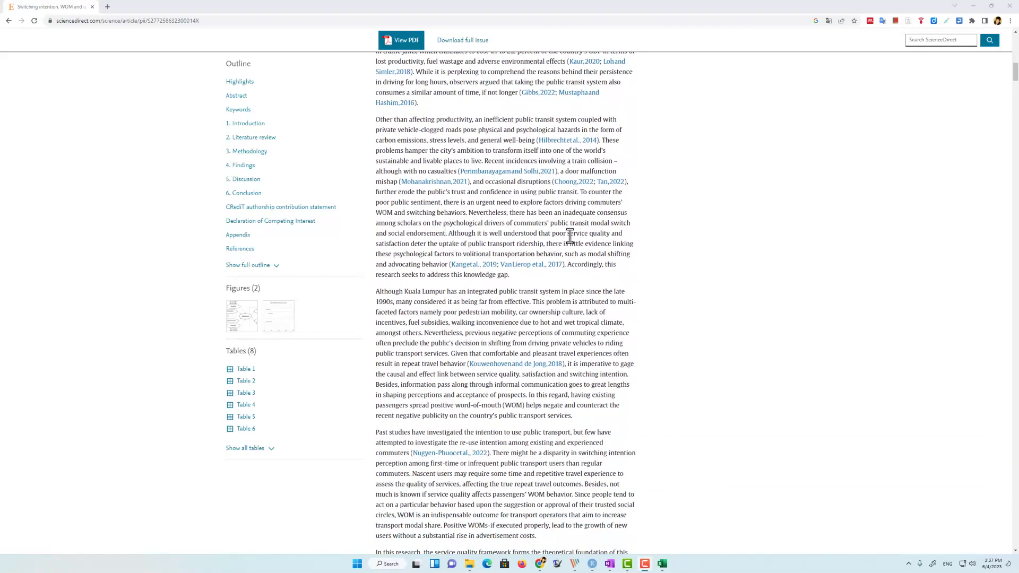
scroll(568, 265, down, 4)
scroll(568, 263, down, 9)
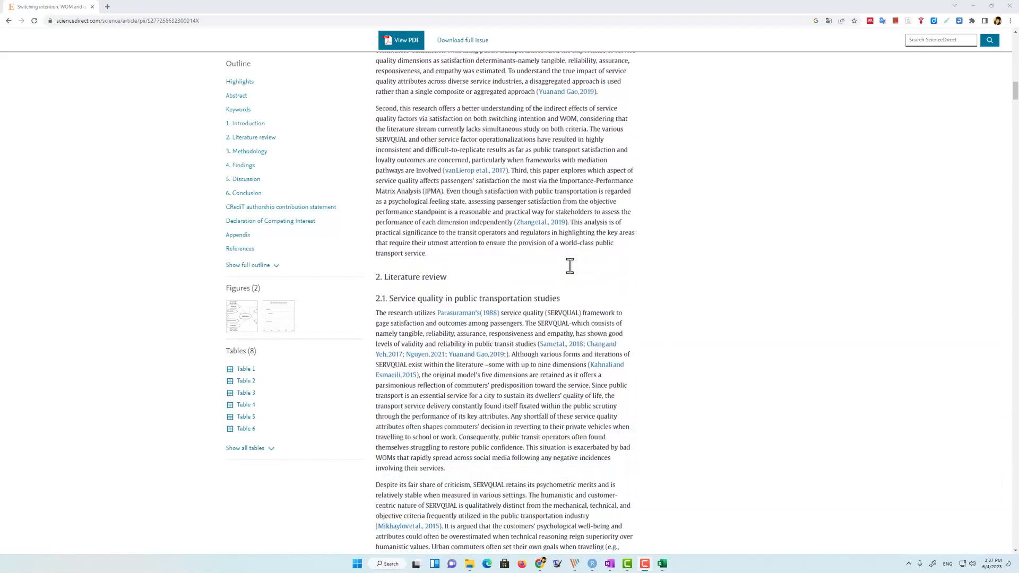
scroll(496, 253, down, 4)
scroll(473, 257, down, 2)
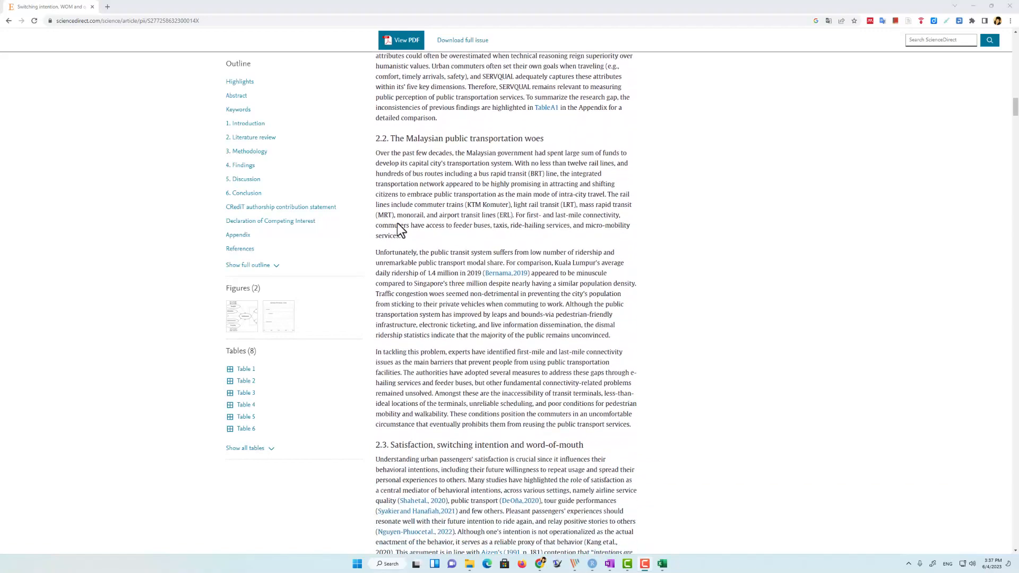
scroll(754, 273, down, 3)
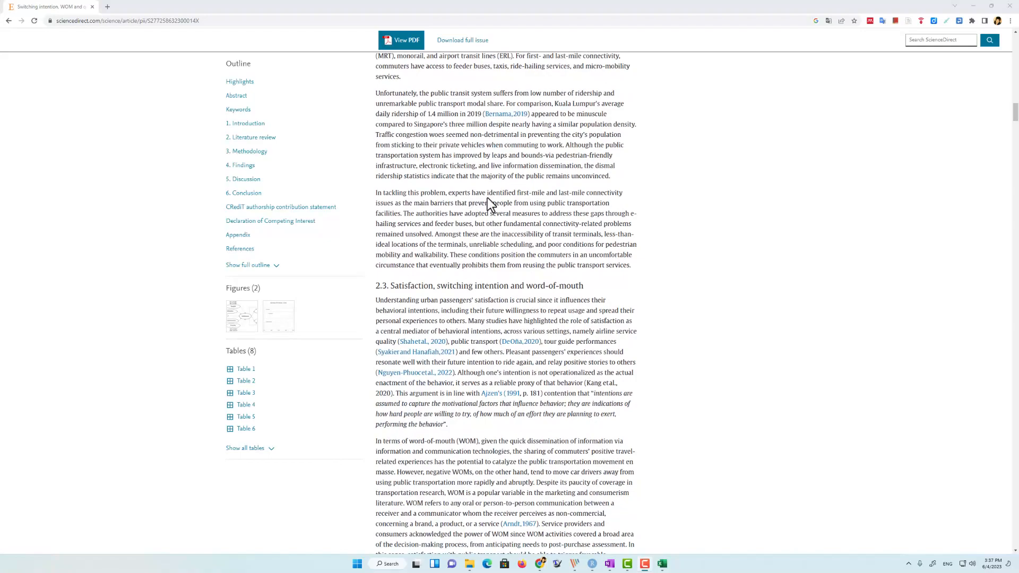
scroll(672, 247, down, 2)
scroll(631, 202, down, 9)
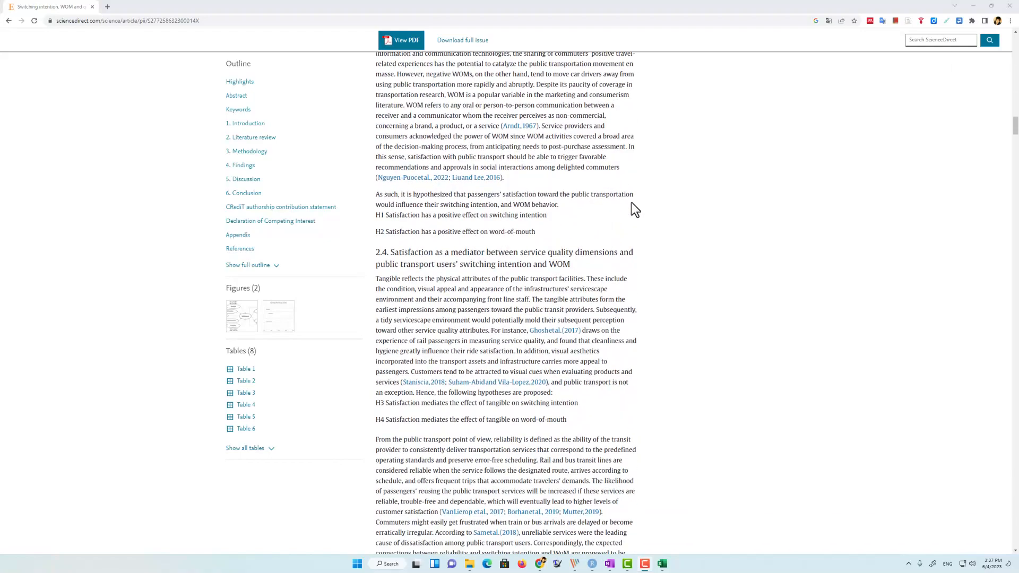
scroll(626, 207, down, 9)
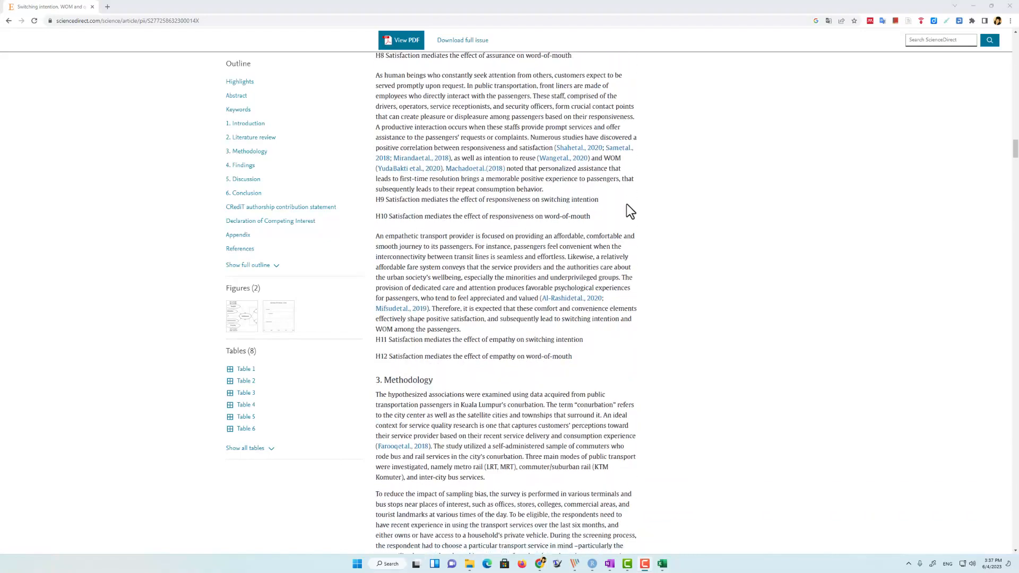
scroll(501, 284, down, 17)
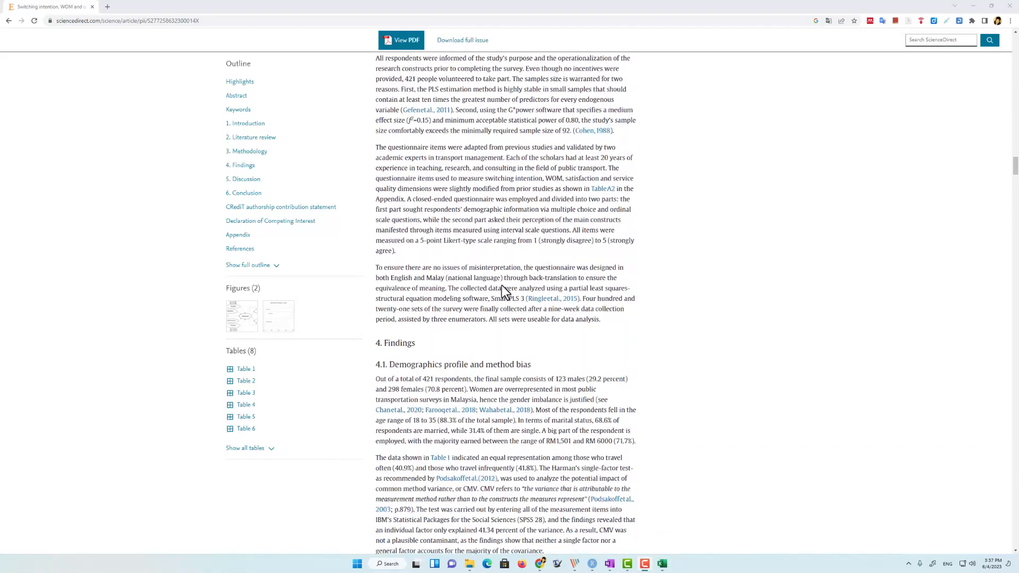
scroll(432, 288, down, 10)
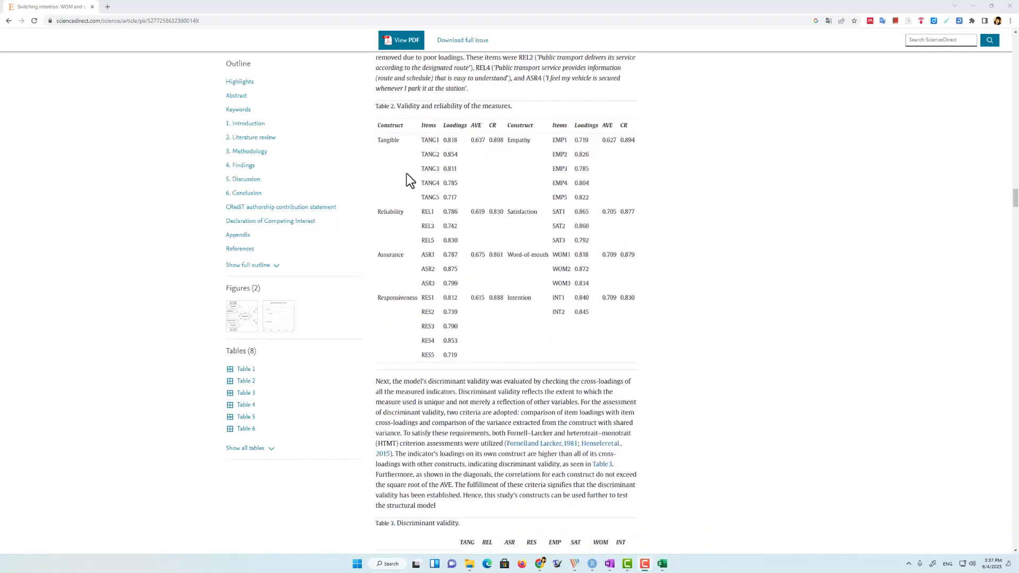
scroll(670, 201, down, 16)
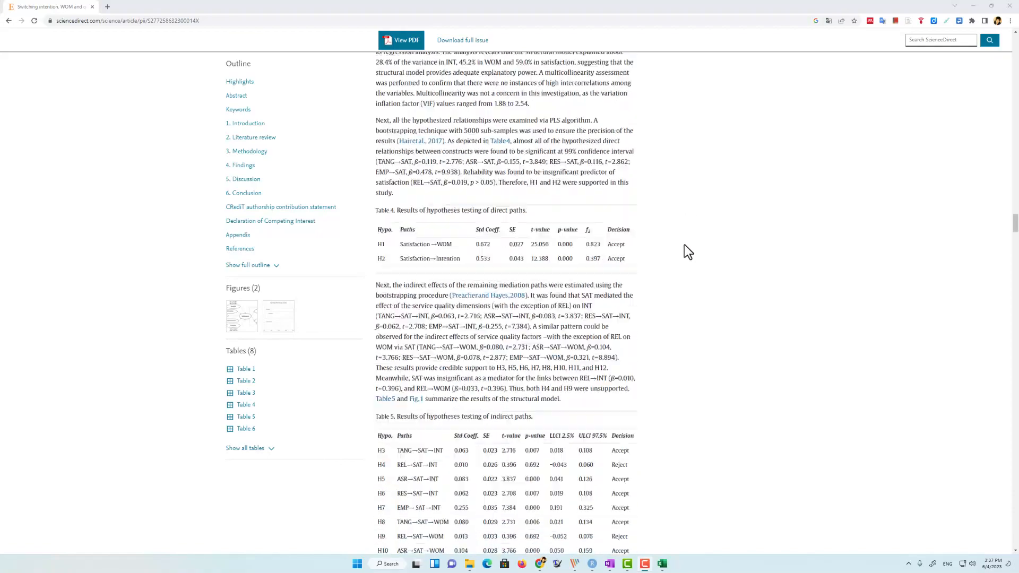
scroll(683, 244, down, 6)
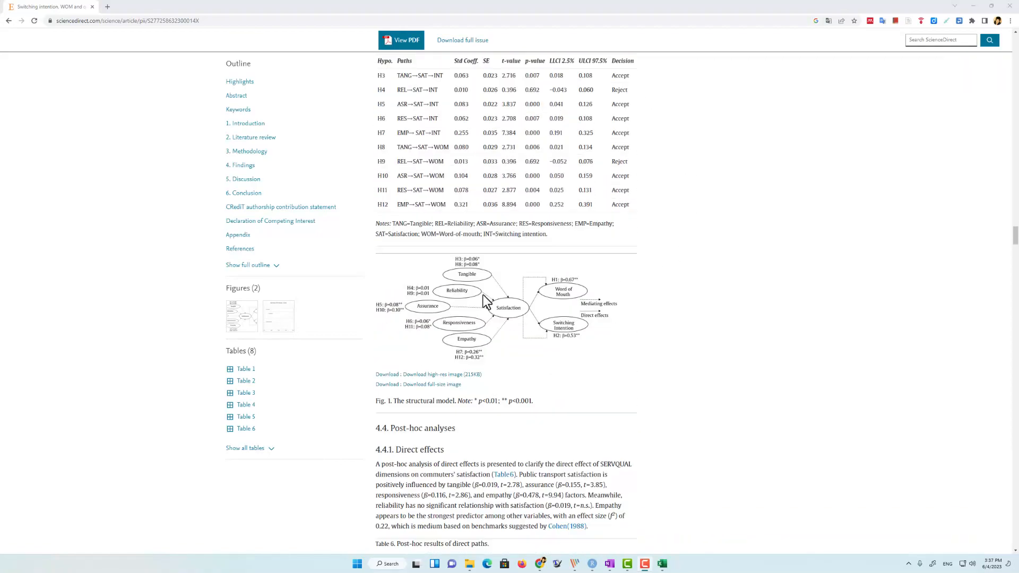
scroll(676, 319, down, 4)
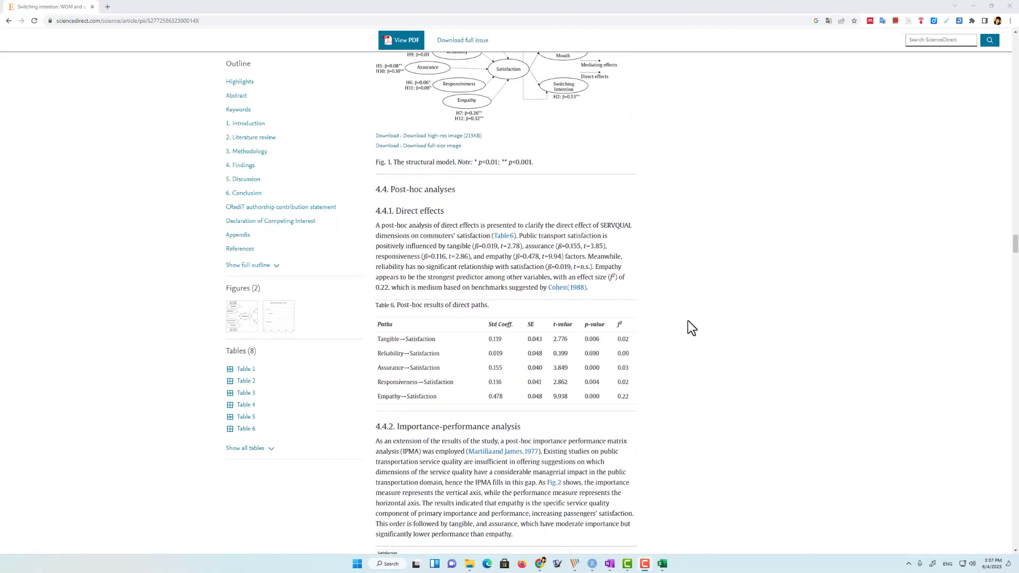
scroll(693, 324, down, 11)
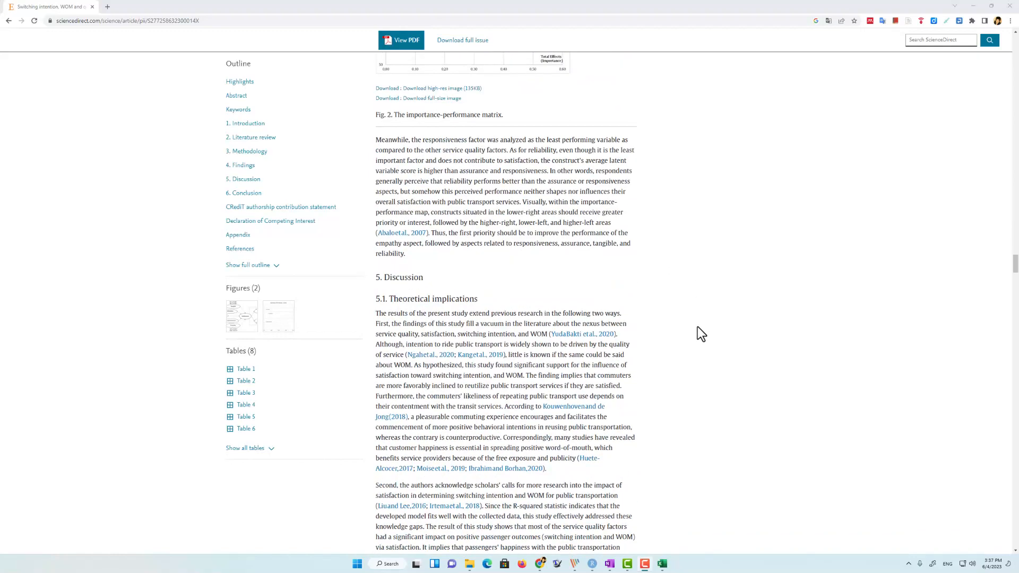
scroll(697, 326, down, 2)
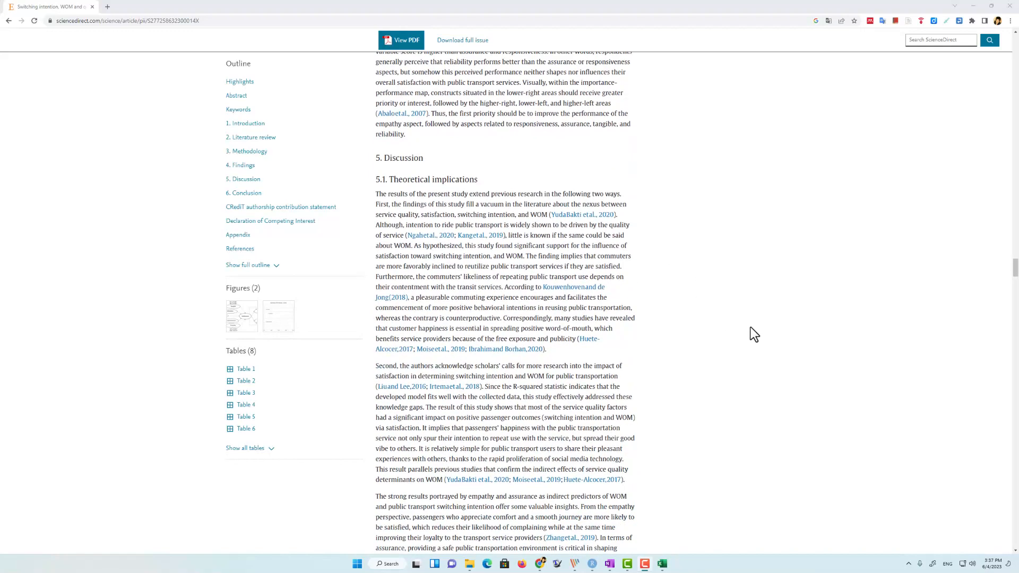
drag(1014, 275, 1011, 45)
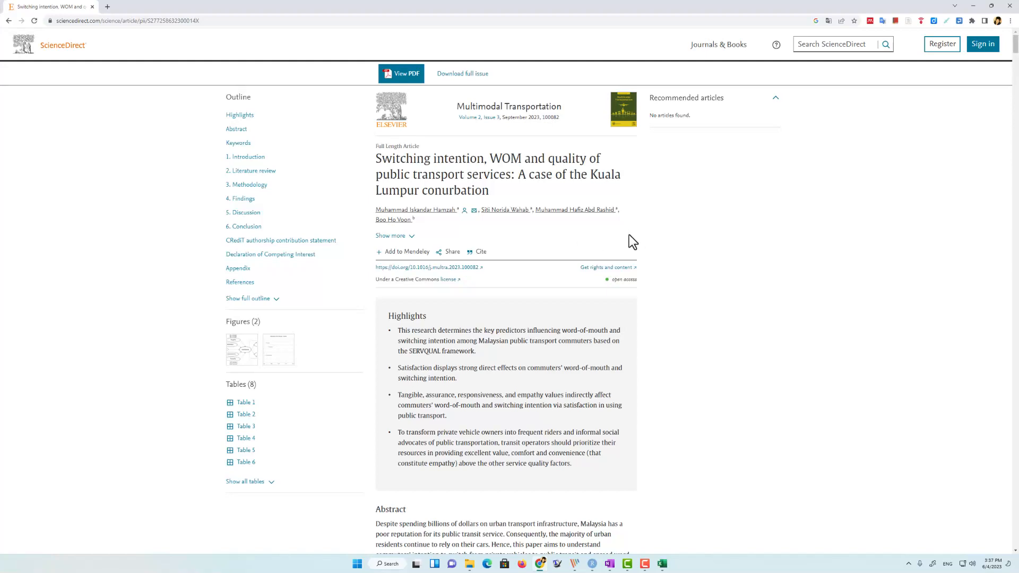
scroll(632, 244, down, 5)
scroll(441, 326, down, 6)
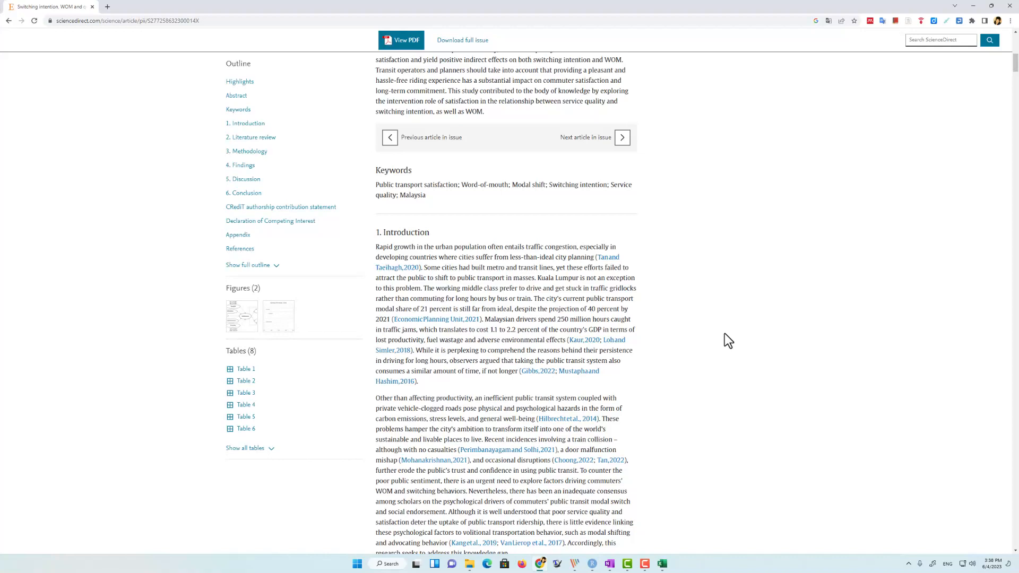
scroll(723, 334, up, 10)
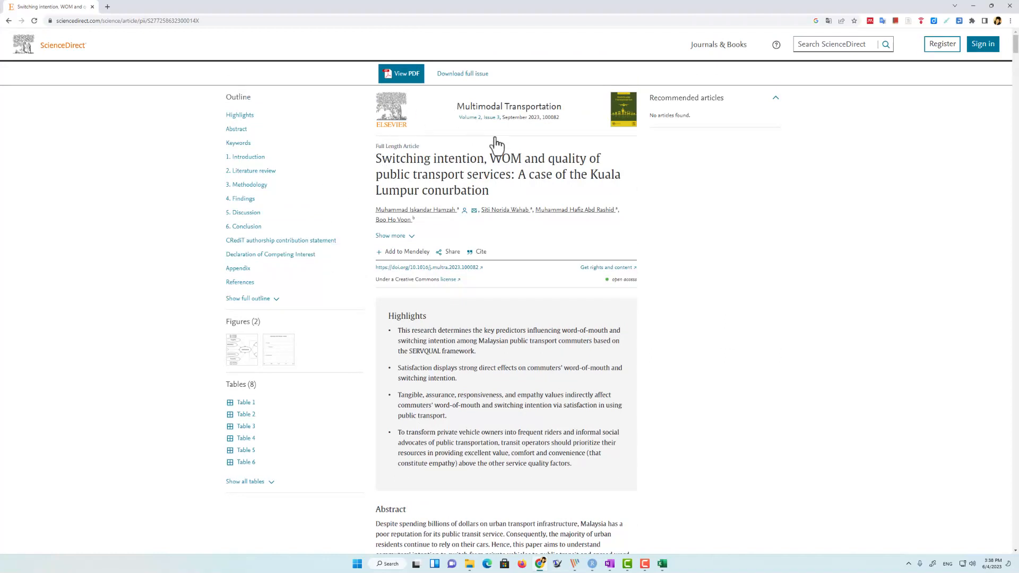
scroll(548, 312, down, 2)
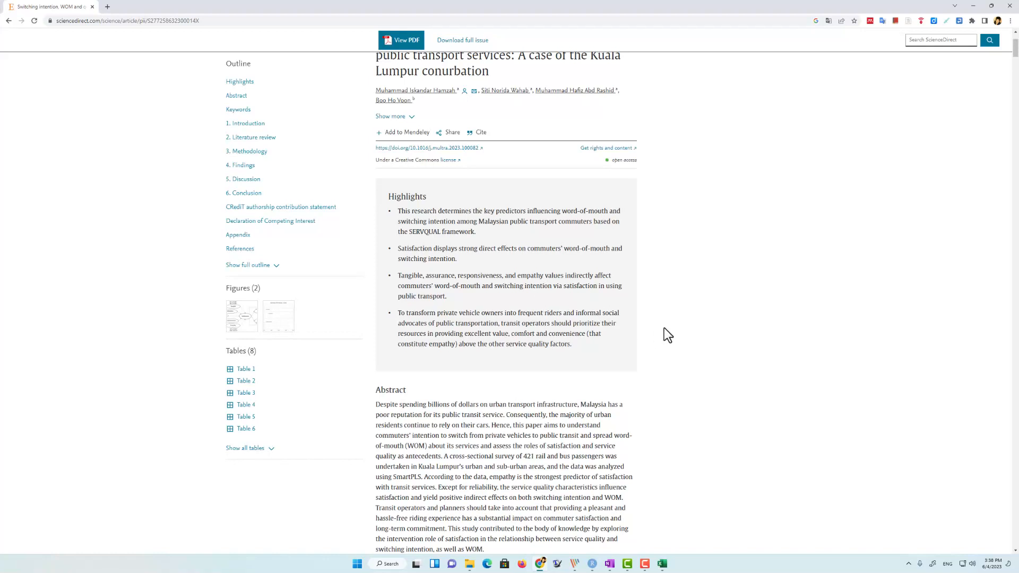
scroll(664, 327, up, 2)
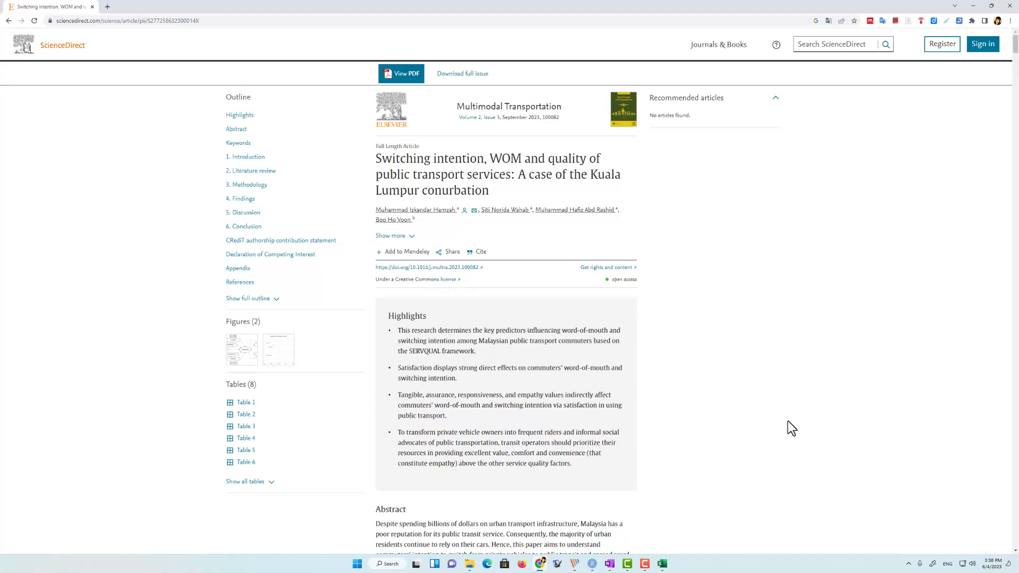
- Open the Chrome Web Store's accessibility extensions from the browser's accessibility settings and browse the collection
click(1010, 21)
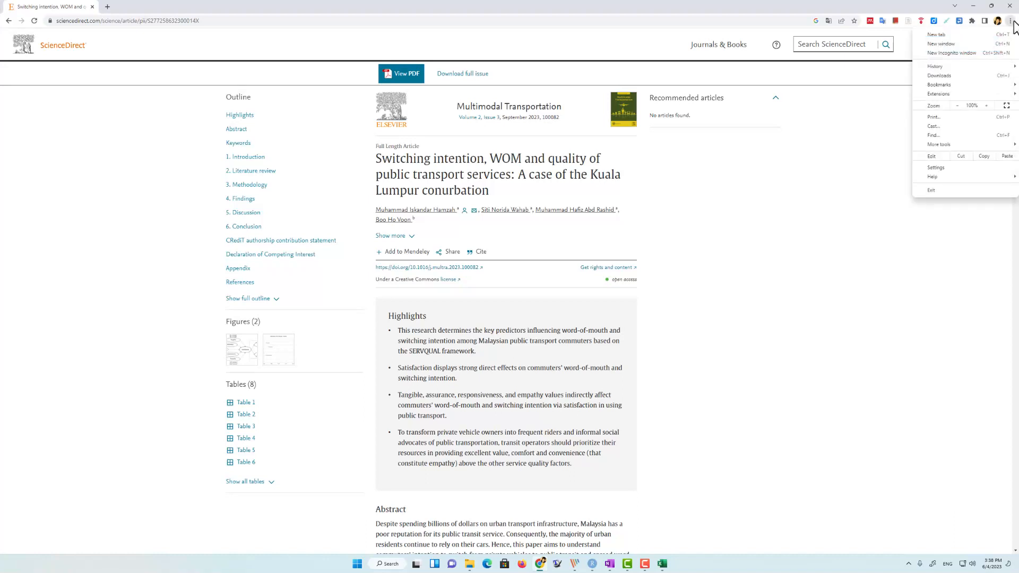
click(940, 167)
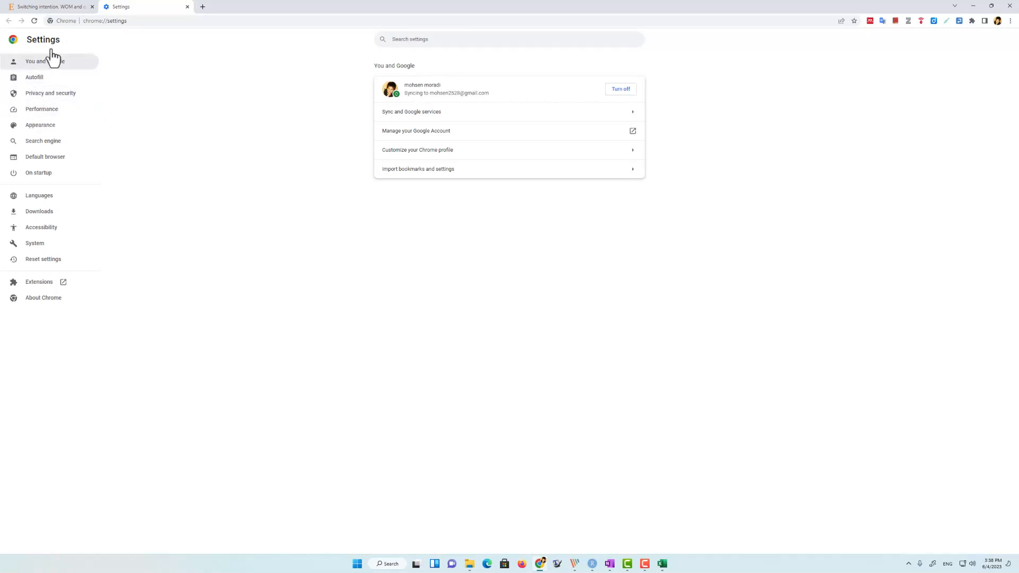
click(44, 229)
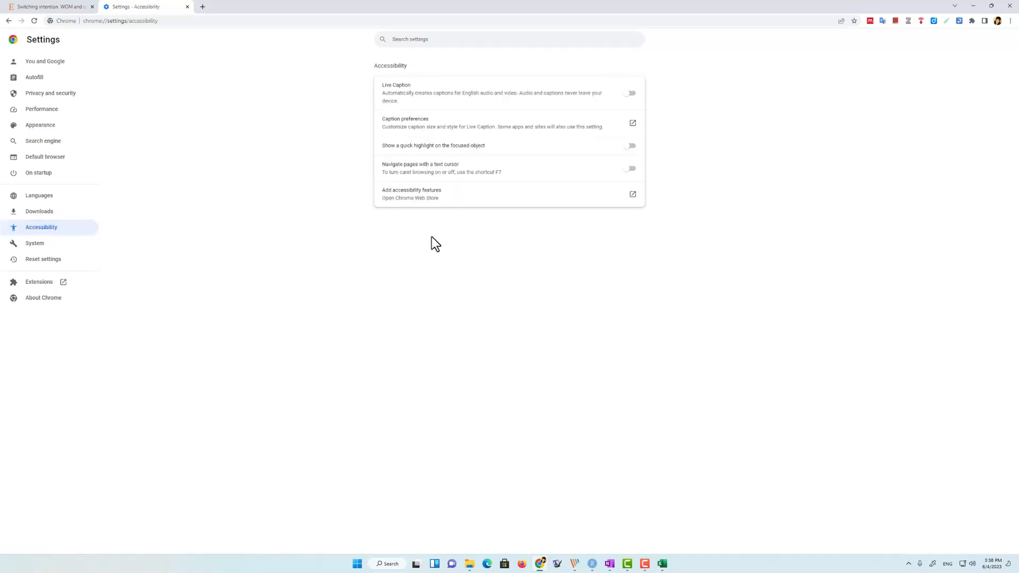
click(419, 199)
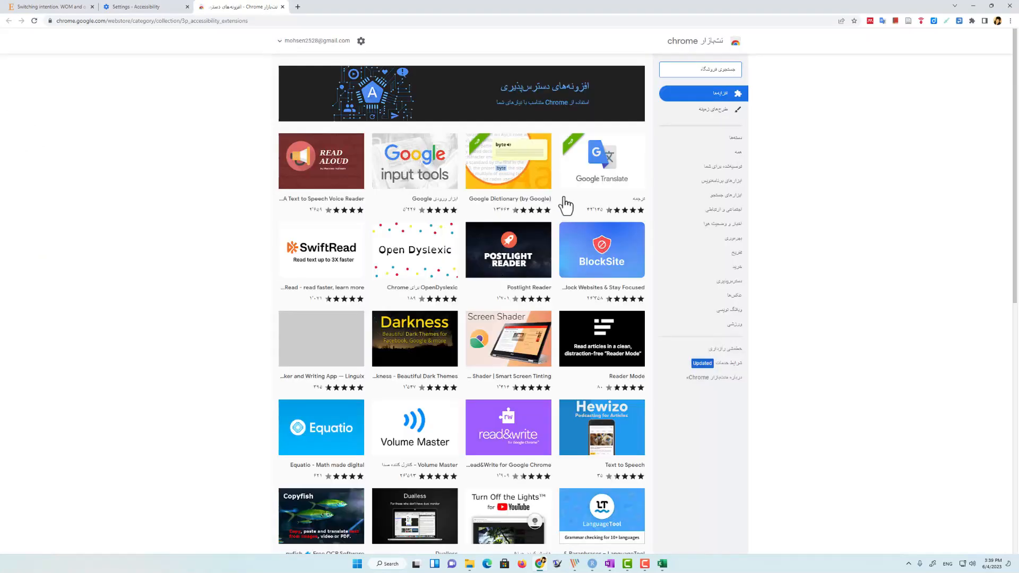
scroll(552, 229, down, 6)
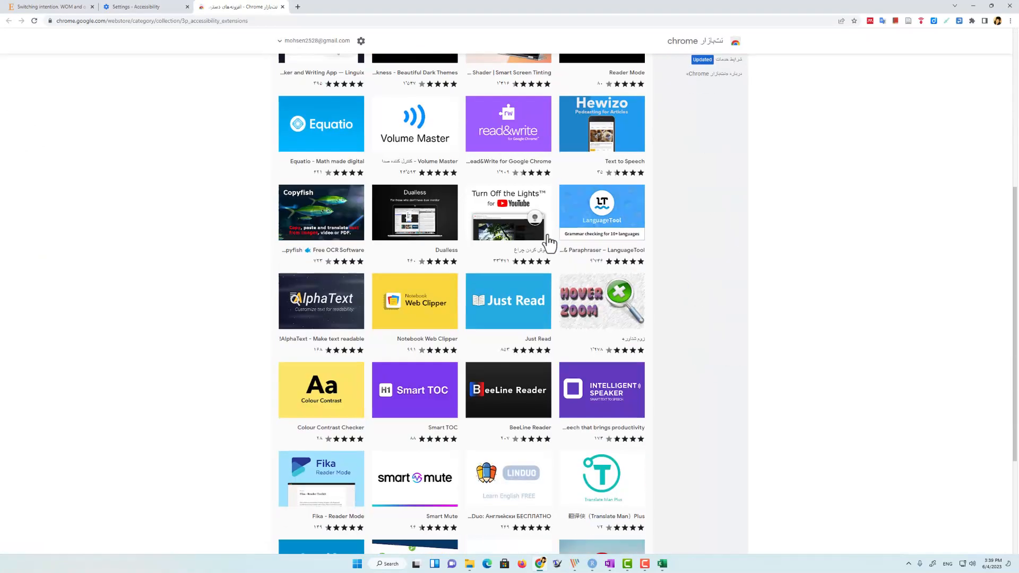
scroll(573, 300, down, 3)
scroll(597, 213, up, 9)
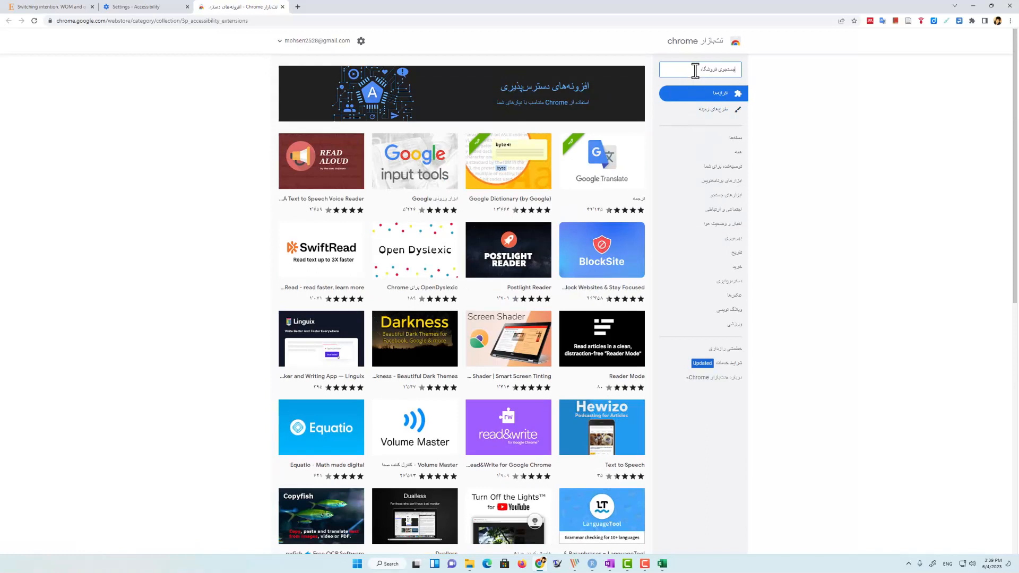
- Search the Chrome Web Store for "scholarcy" and open the Scholarcy | Research Paper Summarizer listing
text(sch)
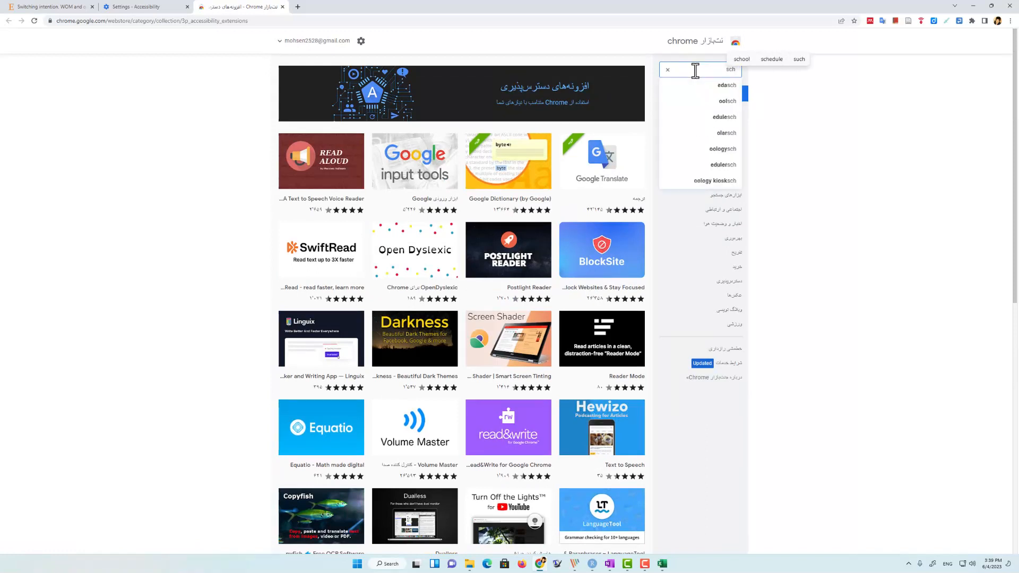
text(ola)
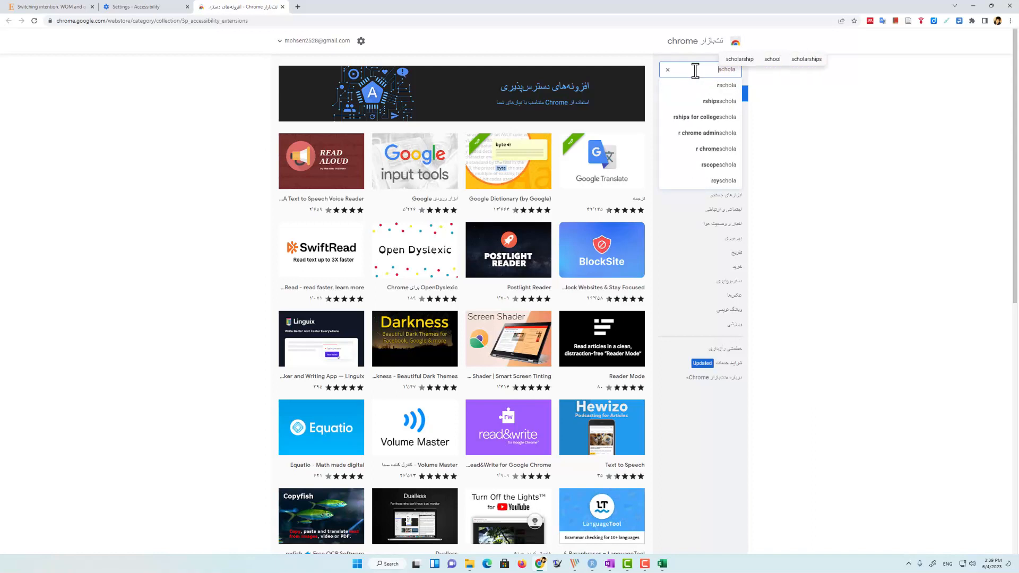
text(rcy)
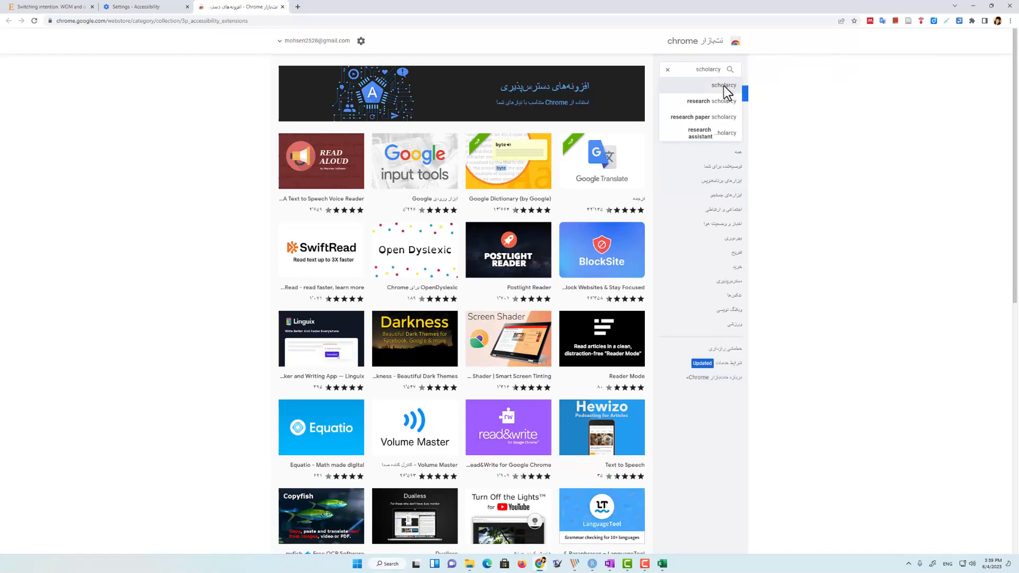
click(724, 85)
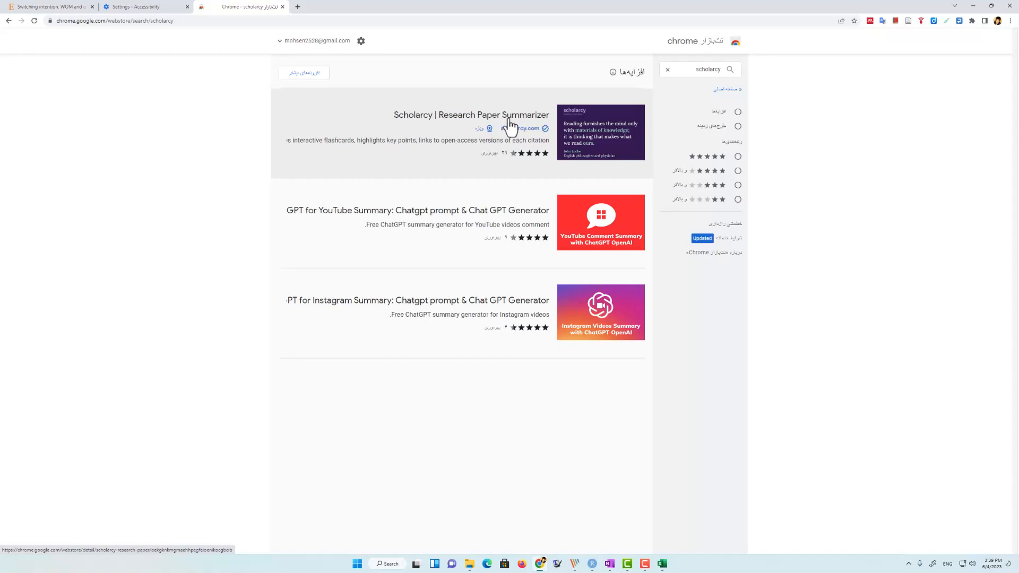
click(586, 133)
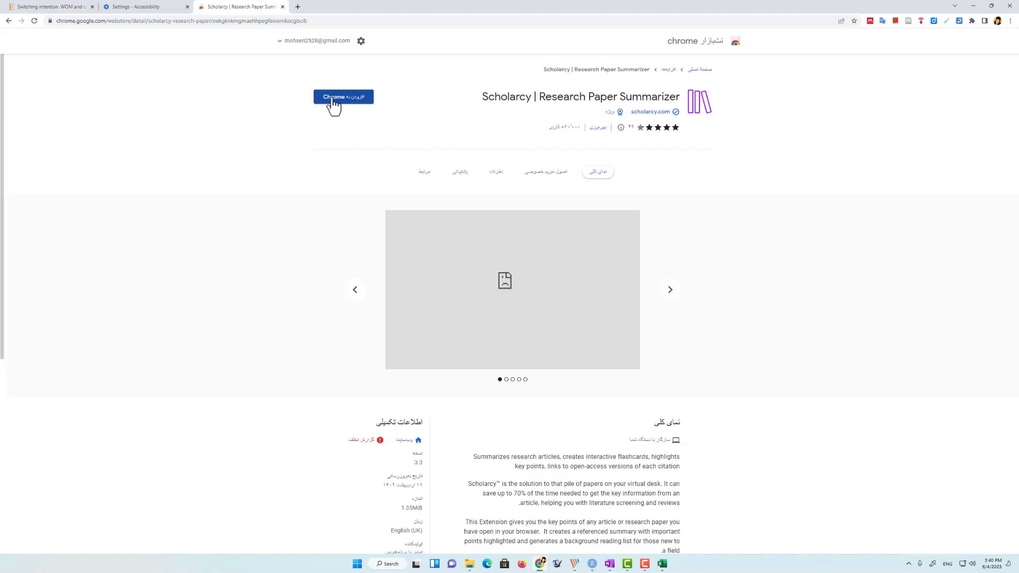
- Add the Scholarcy | Research Paper Summarizer extension to Chrome and dismiss the installation notice
click(349, 104)
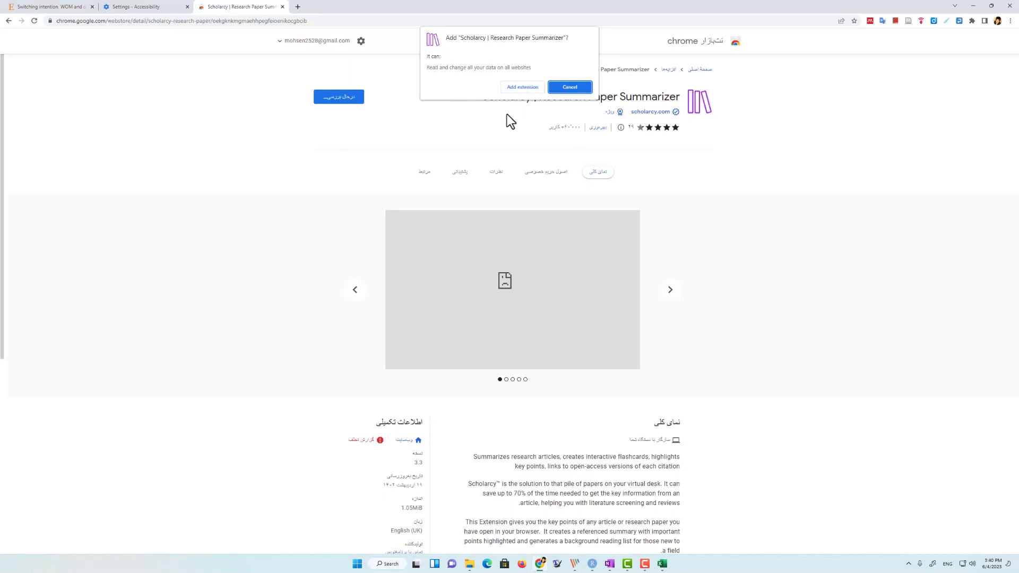
click(522, 87)
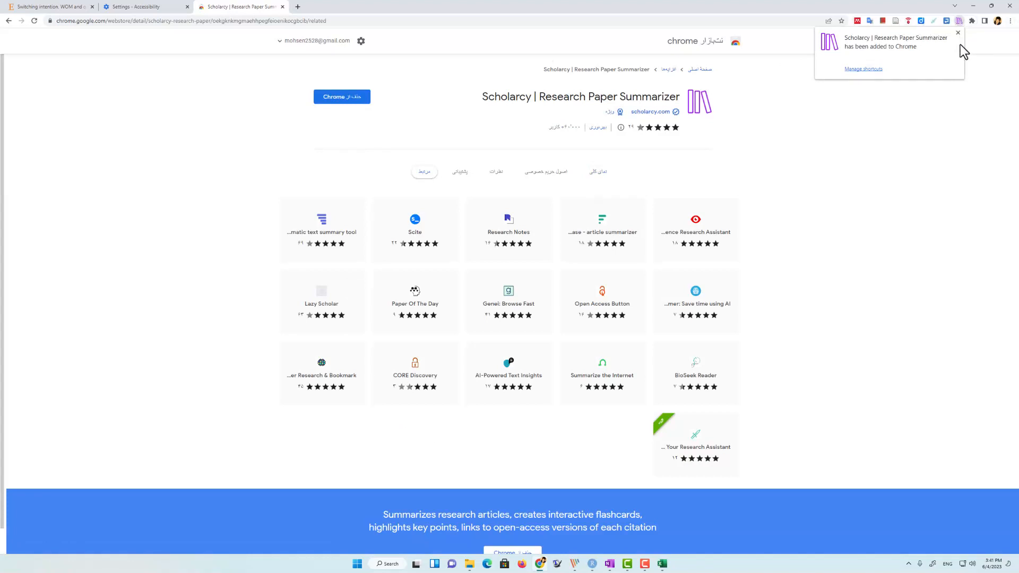
click(959, 33)
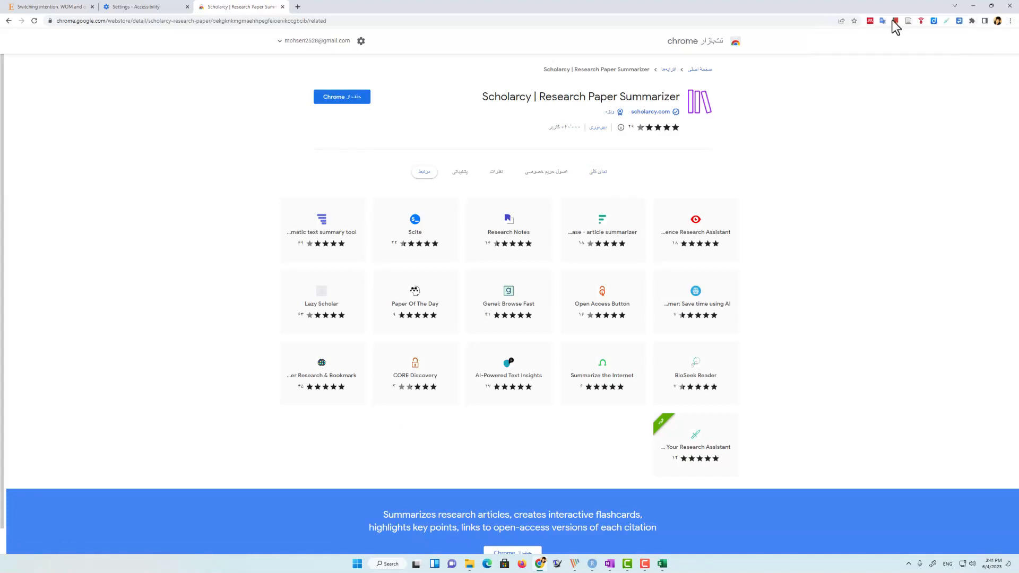
- Pin the Scholarcy extension to the browser toolbar
click(972, 21)
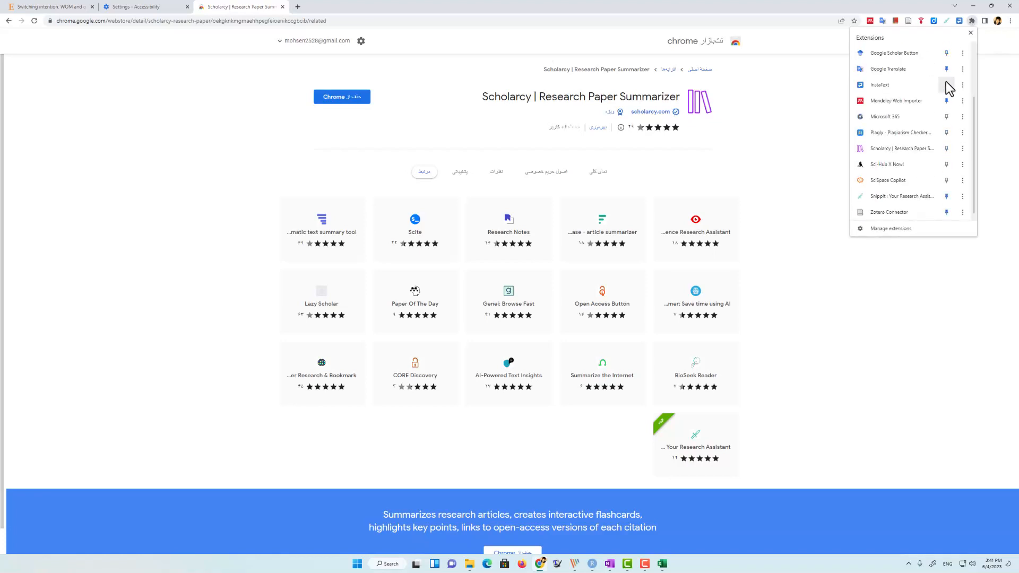
click(946, 147)
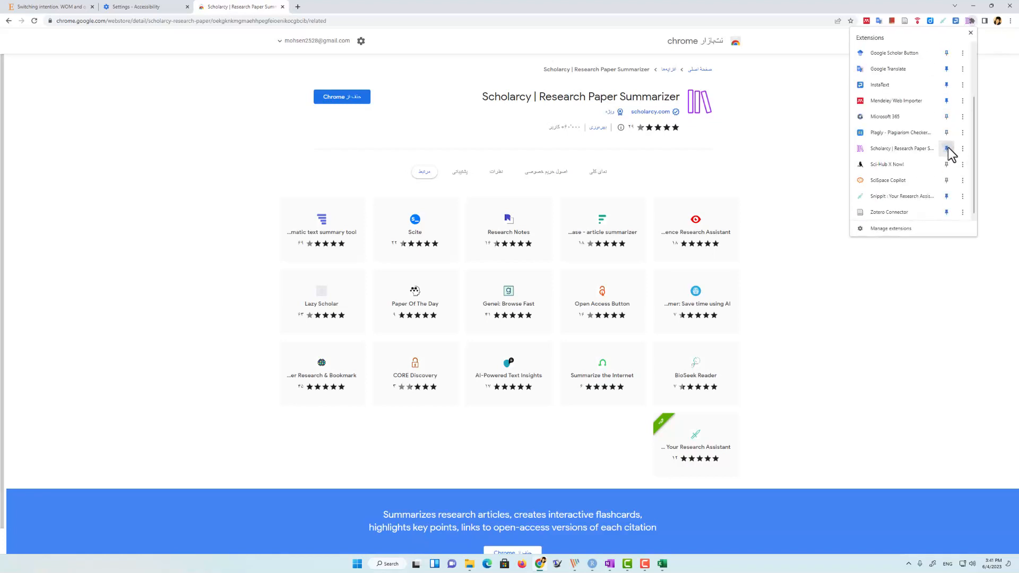
click(811, 118)
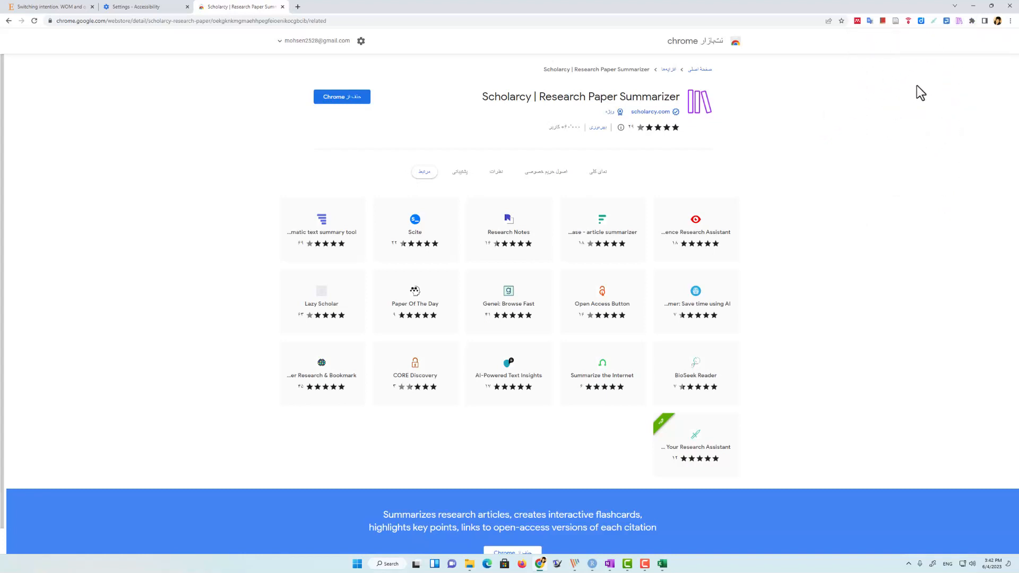
- Close the Settings and Chrome Web Store pages to return to the ScienceDirect article
click(149, 8)
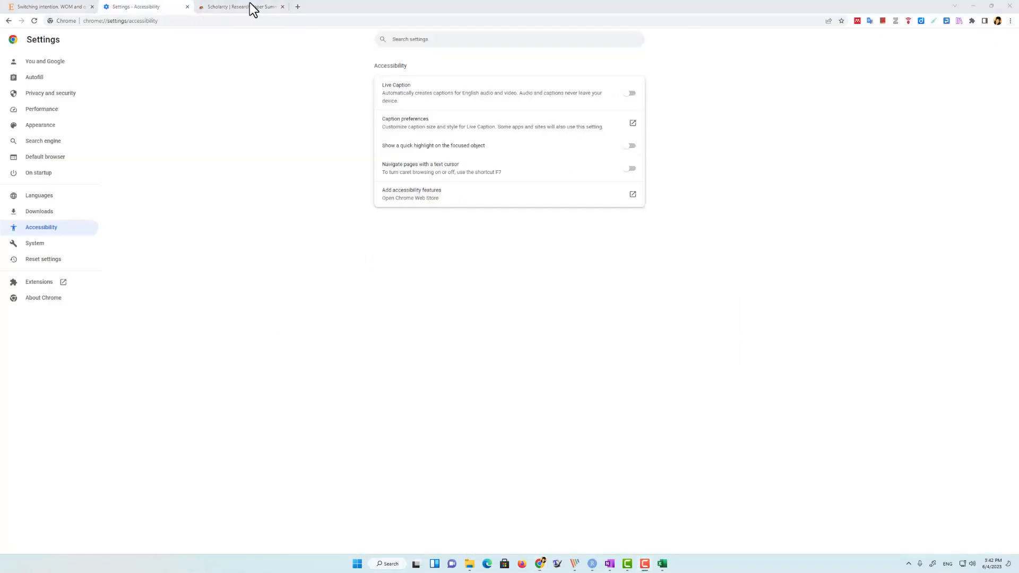
click(187, 6)
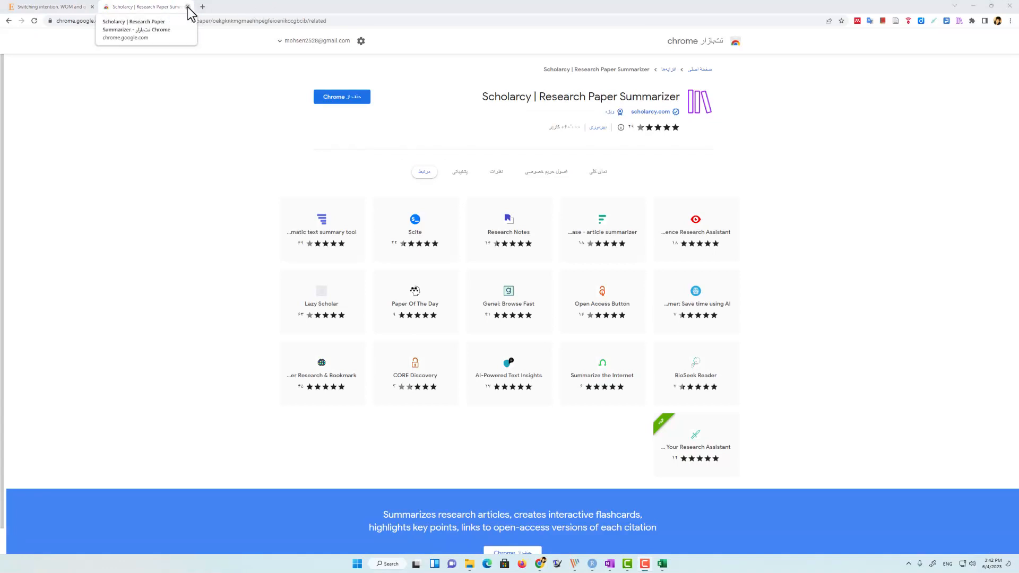
key(ctrl+w)
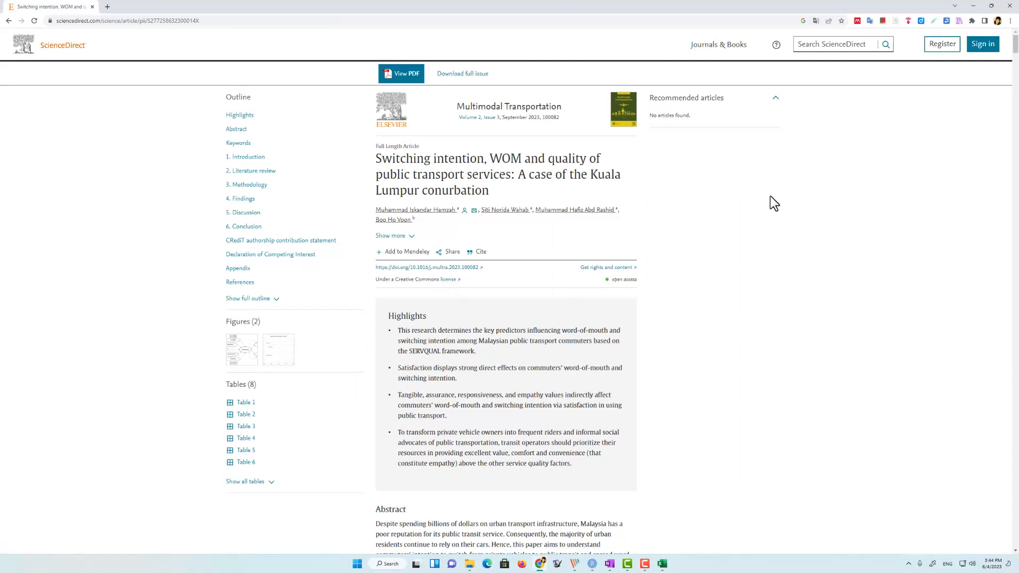
- Run the Scholarcy extension on the ScienceDirect article and expand the Key concepts section of its summary flashcard
scroll(770, 196, down, 4)
scroll(770, 196, up, 4)
click(959, 21)
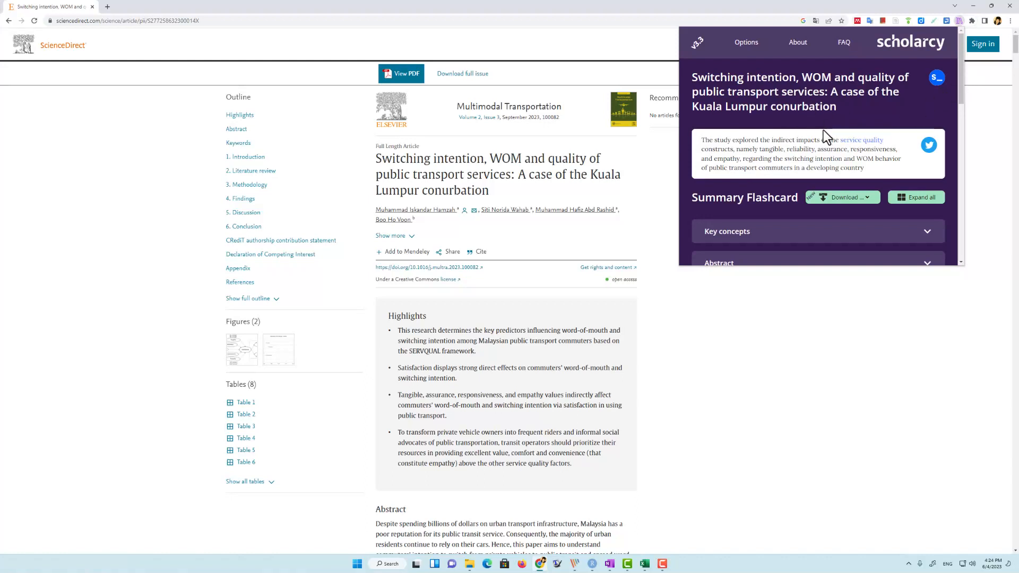
scroll(823, 130, down, 1)
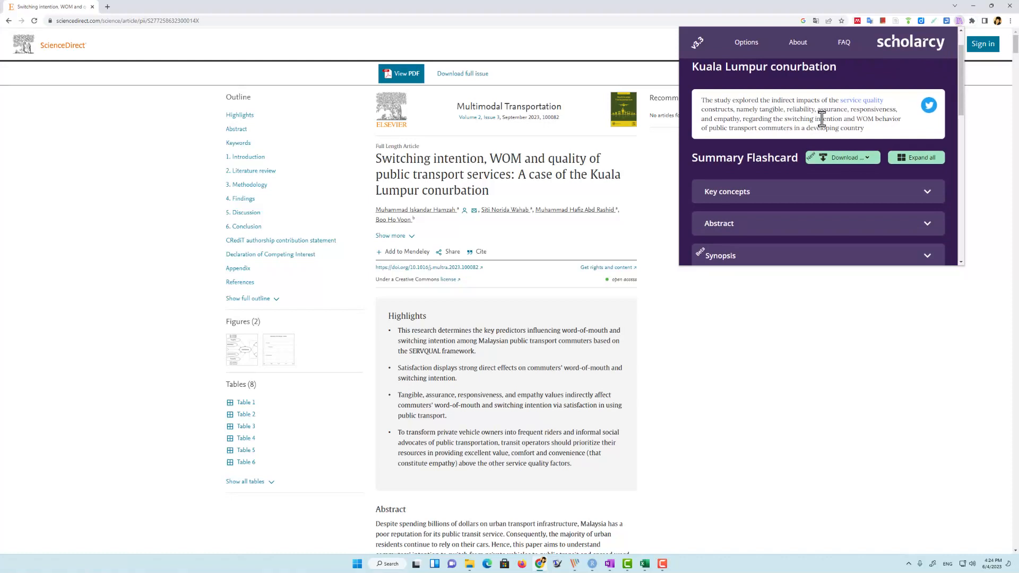
scroll(821, 119, down, 1)
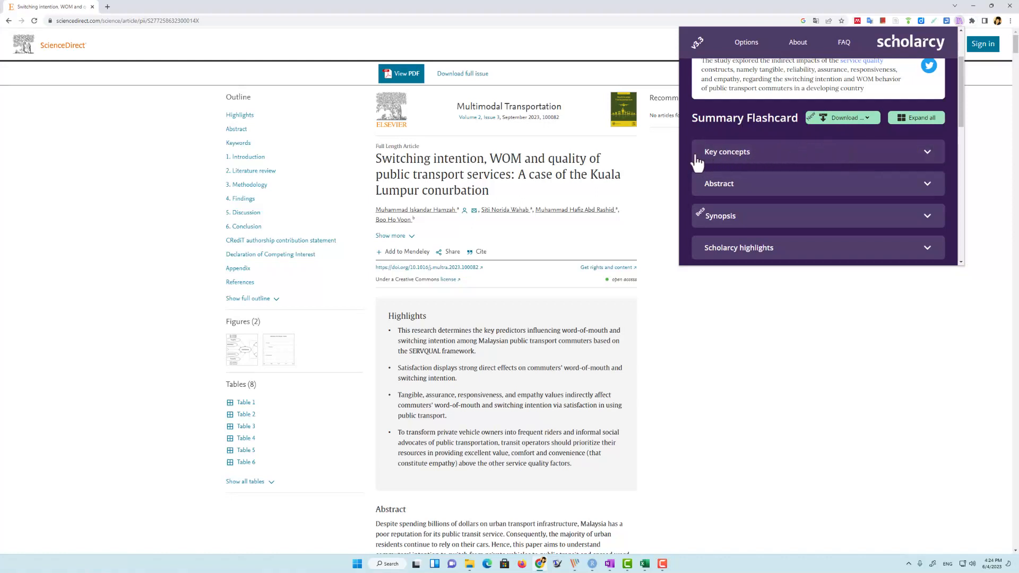
click(928, 154)
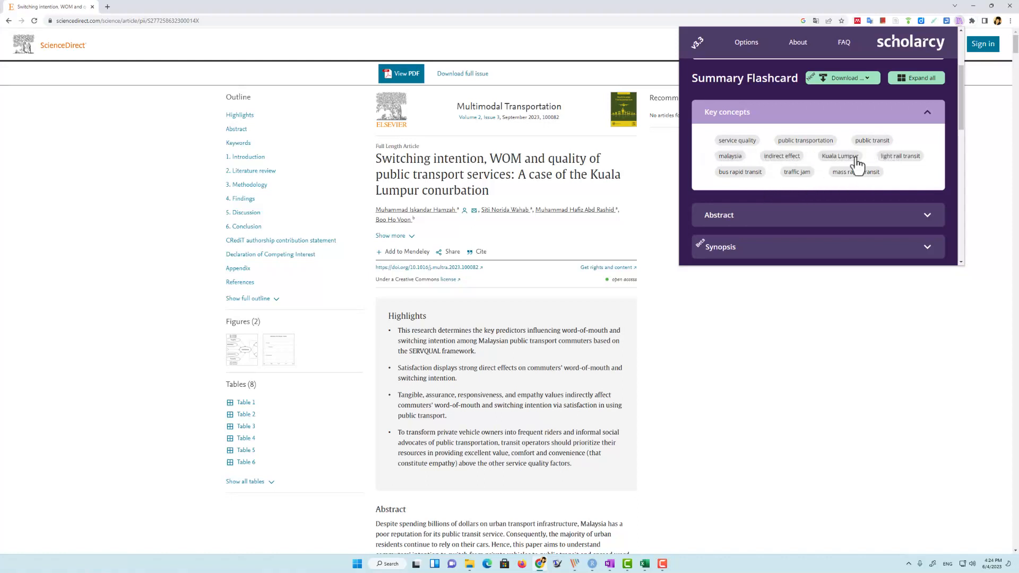
- Expand the flashcard's Abstract section, review its highlighted sentences, and collapse it again
scroll(811, 189, down, 1)
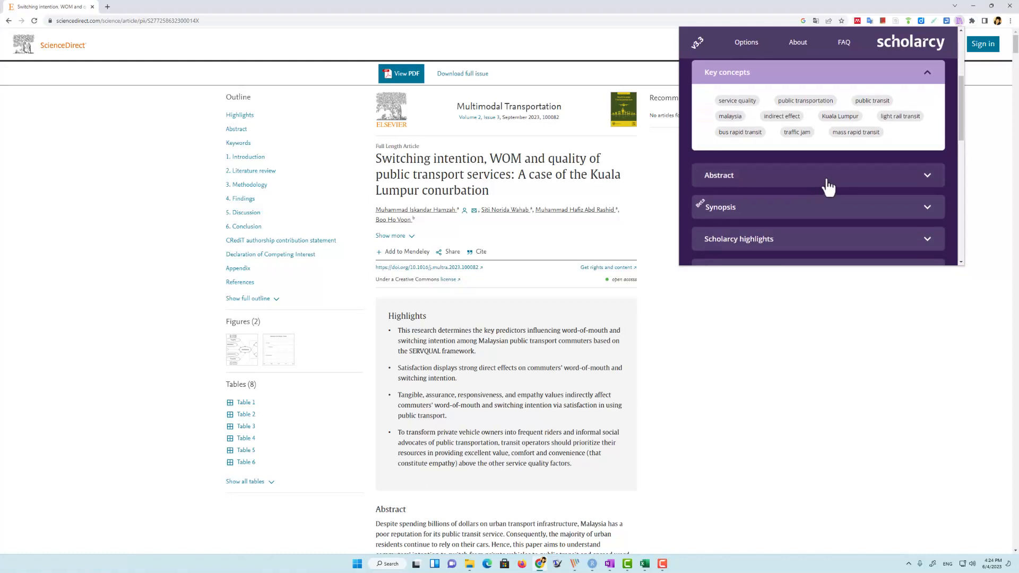
click(927, 179)
scroll(905, 185, down, 1)
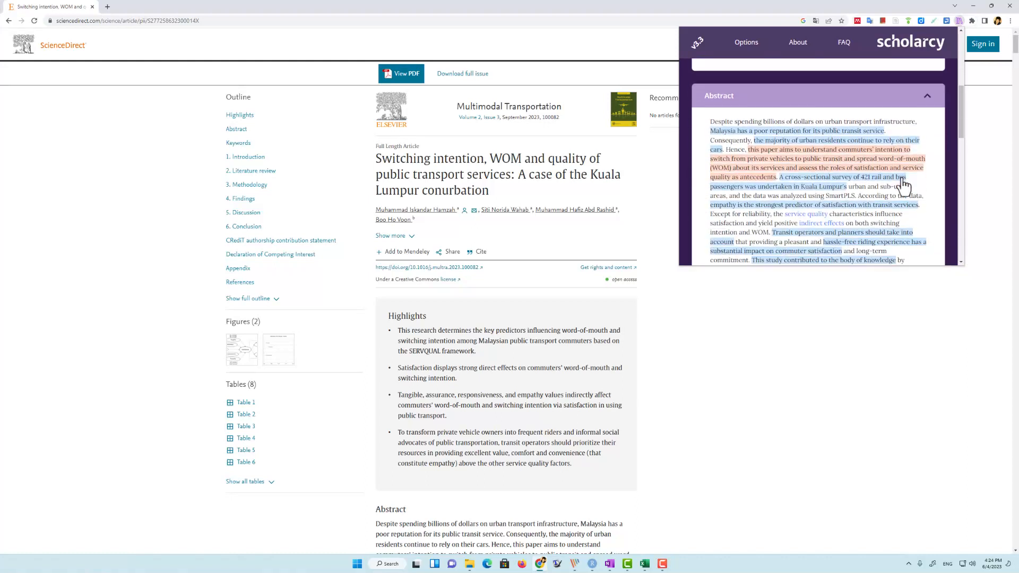
scroll(903, 186, down, 1)
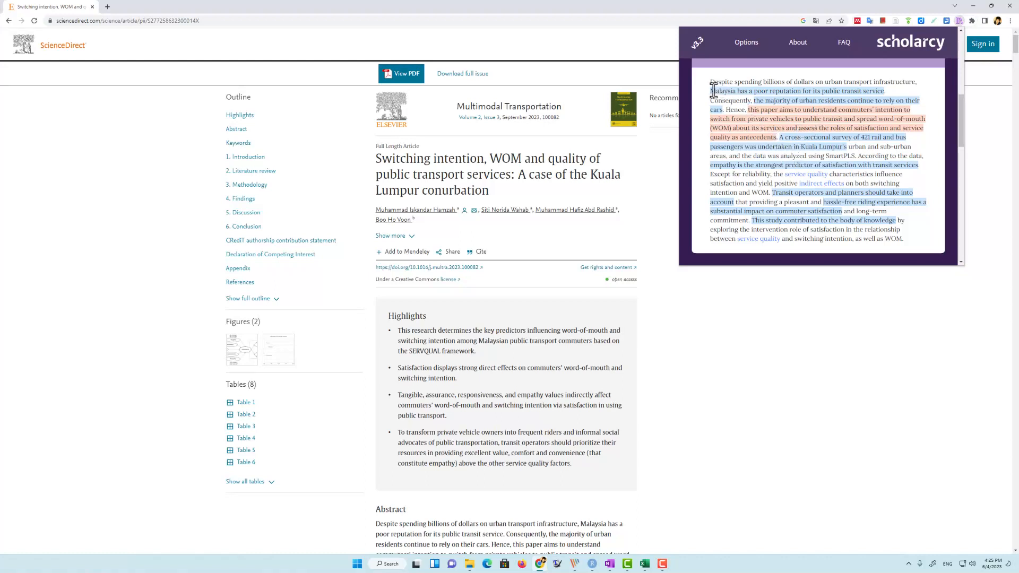
drag(711, 91, 775, 92)
click(947, 95)
scroll(949, 100, up, 3)
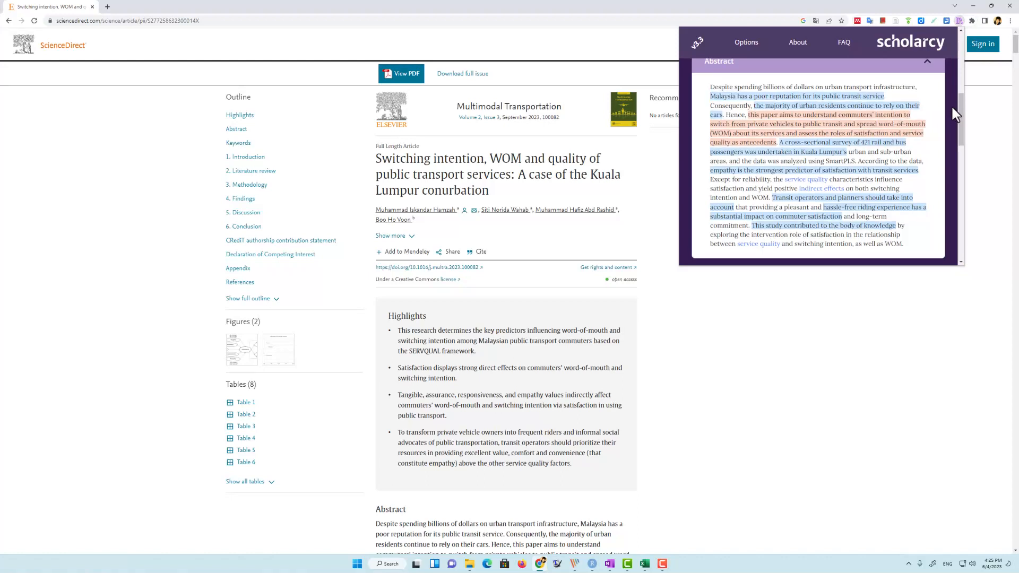
click(927, 177)
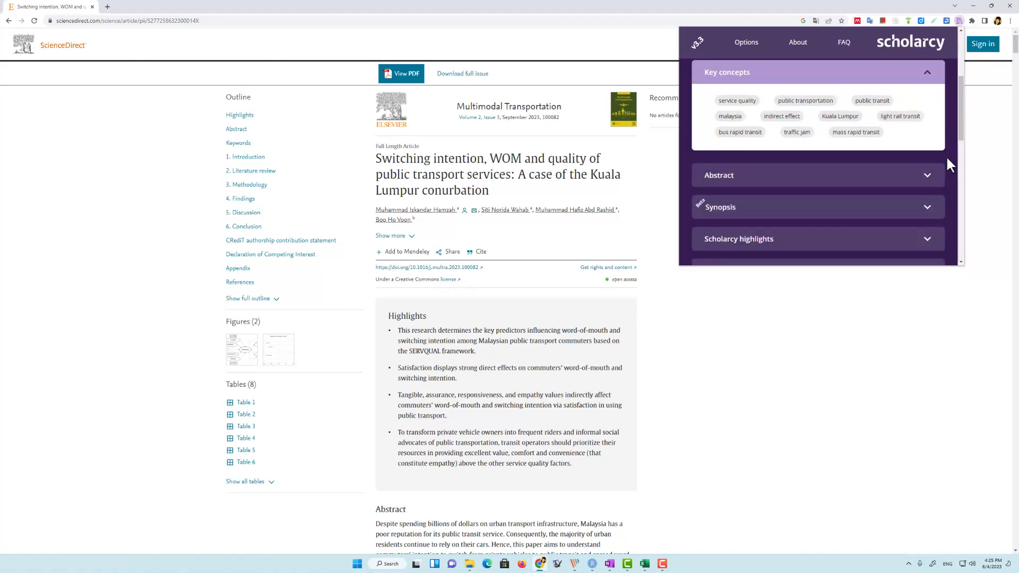
- Expand the flashcard's Synopsis section and read it from the headline finding through to the closing citation
scroll(948, 164, down, 1)
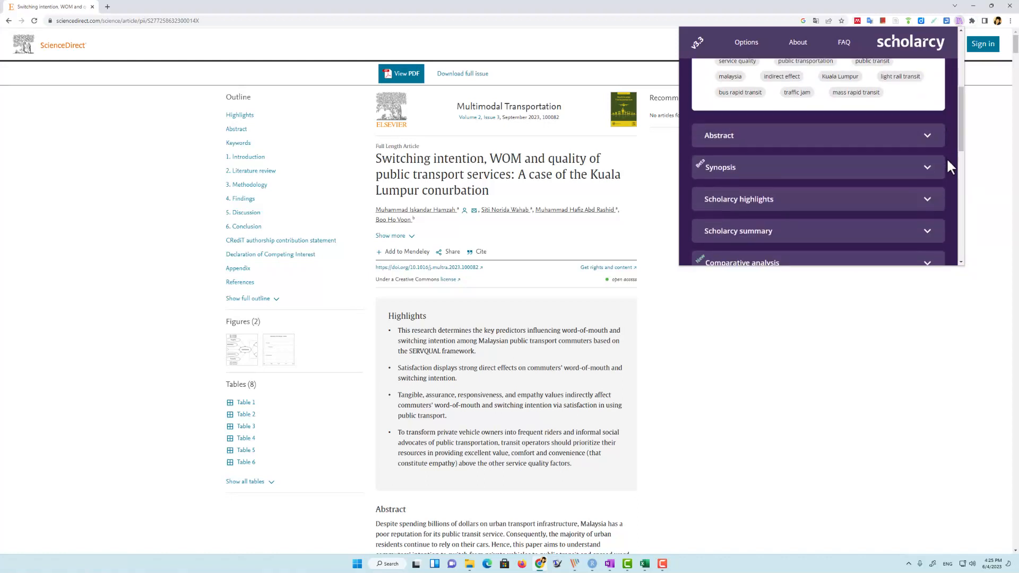
scroll(947, 157, down, 1)
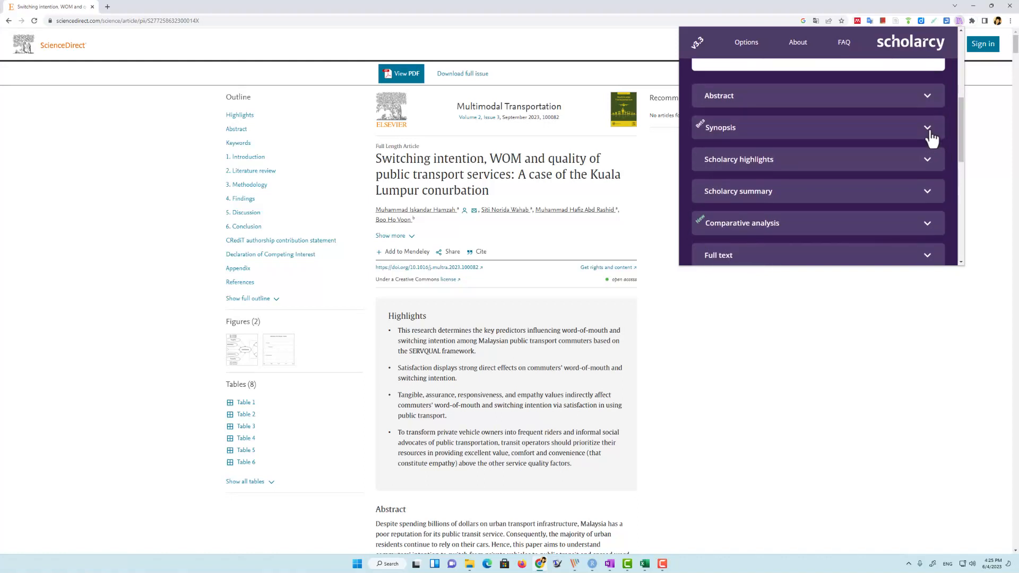
click(929, 133)
scroll(935, 139, down, 3)
scroll(935, 140, down, 2)
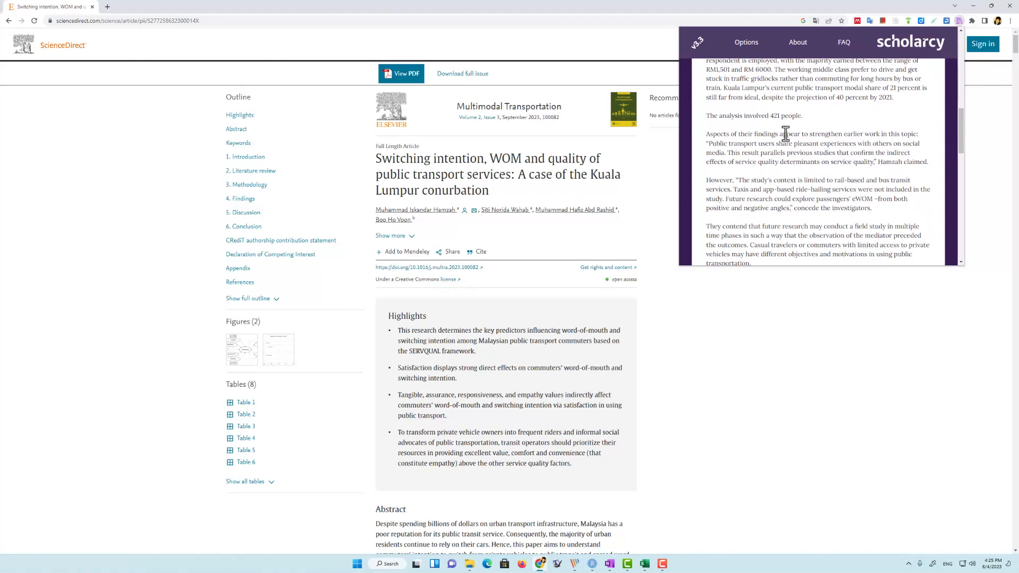
scroll(774, 134, up, 1)
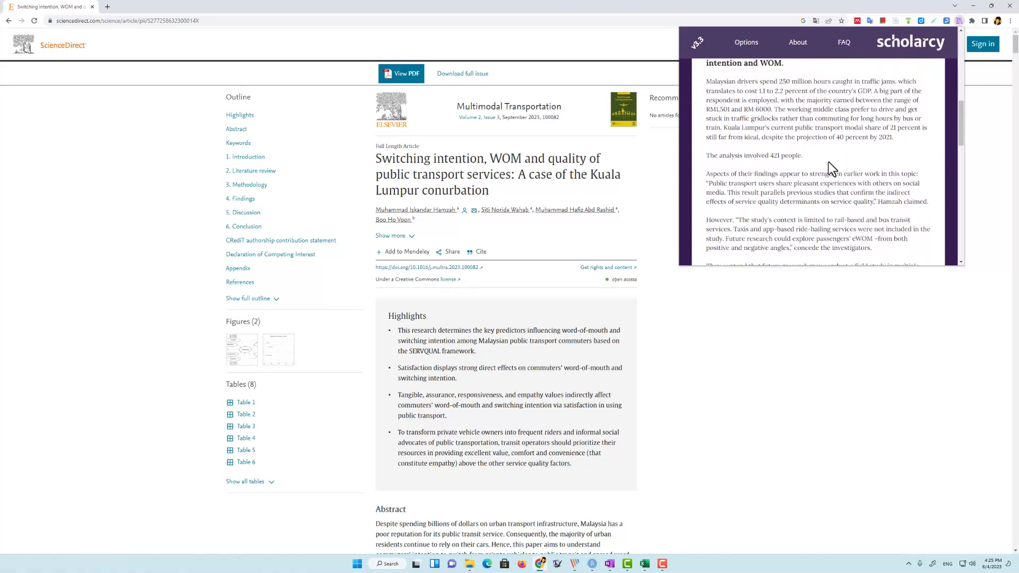
scroll(829, 162, down, 1)
scroll(829, 163, up, 2)
scroll(780, 144, down, 4)
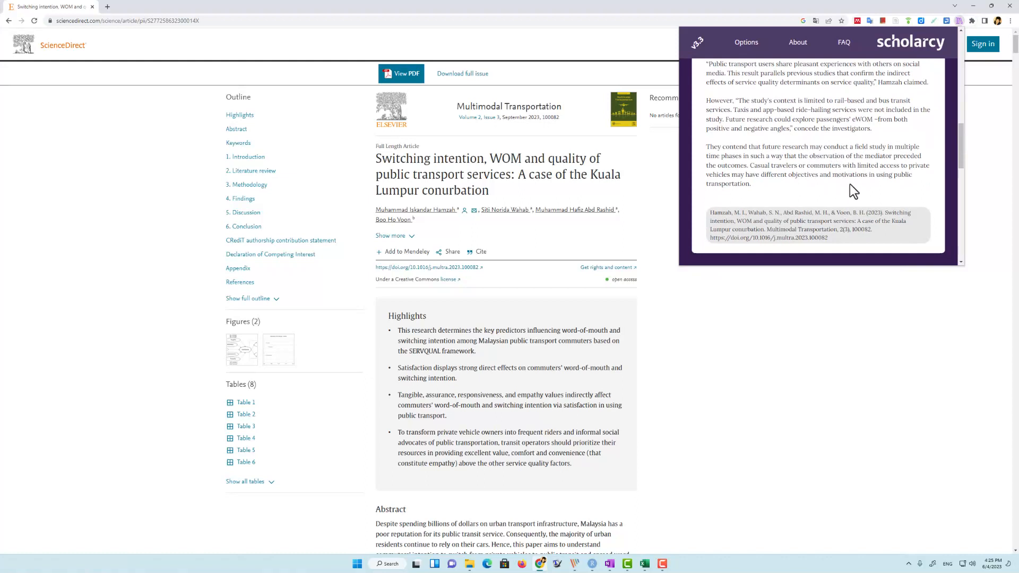
drag(959, 137, 959, 98)
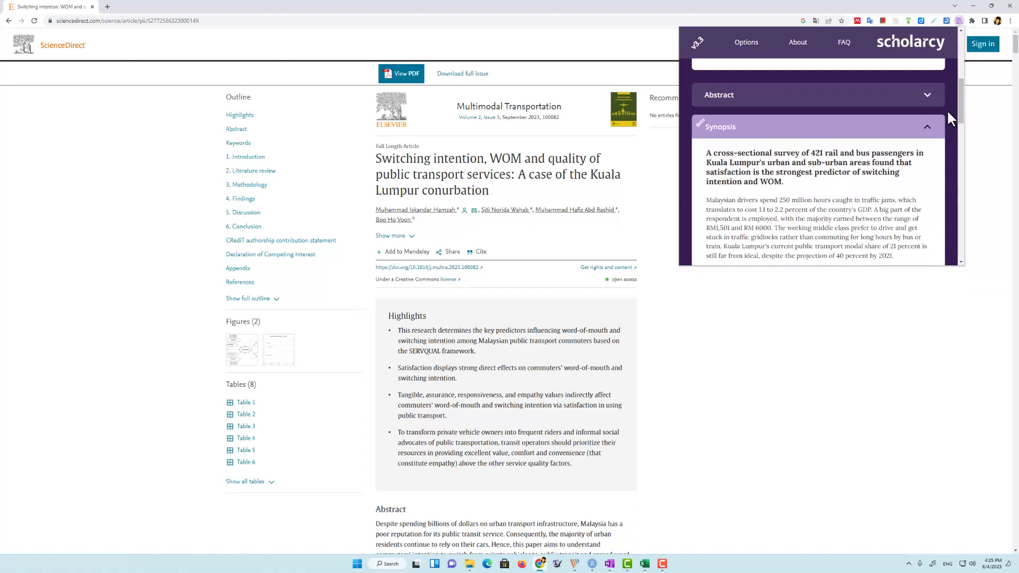
- Collapse the flashcard's Synopsis section and expand Scholarcy highlights to read its bullet points
click(927, 129)
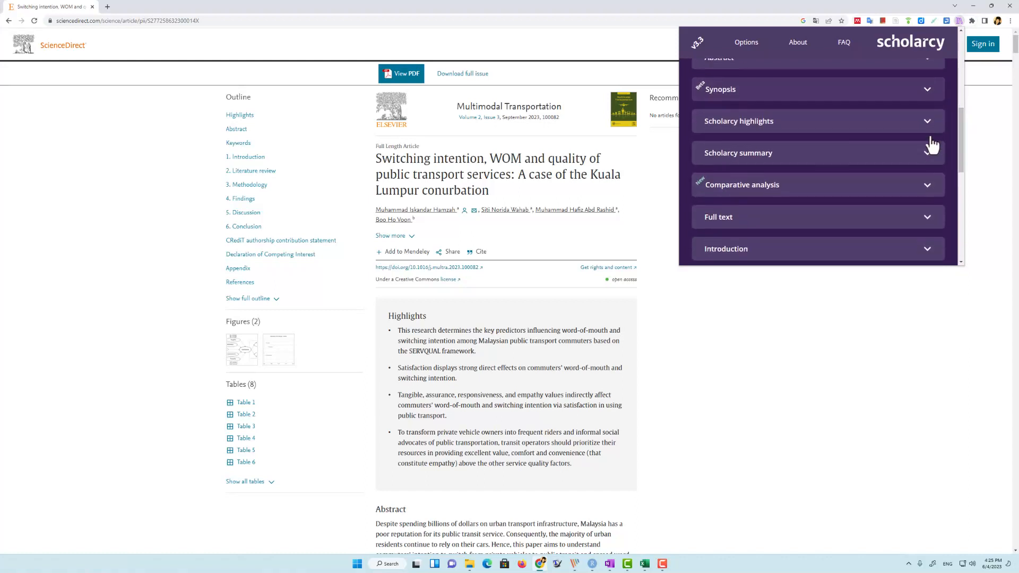
click(927, 122)
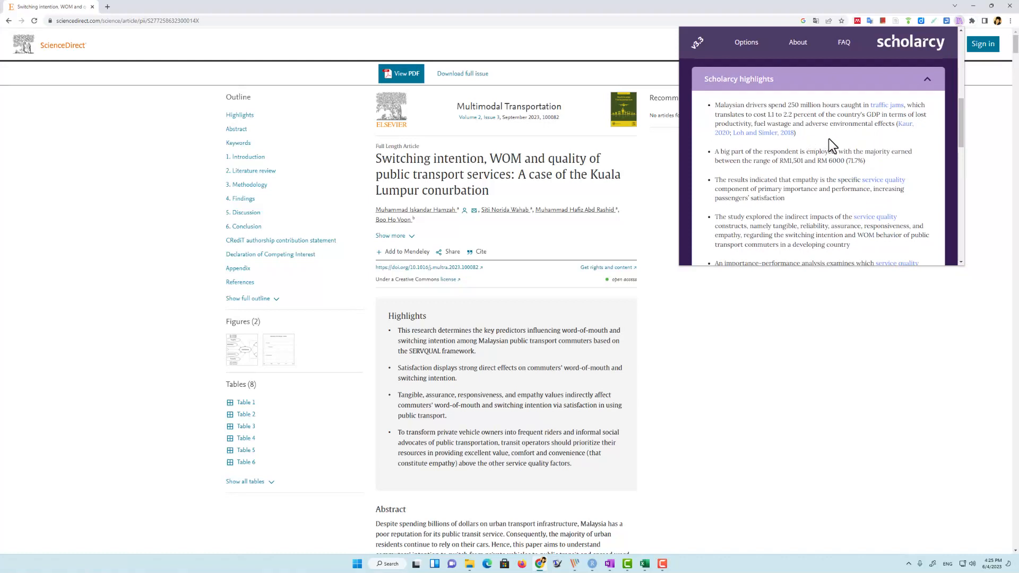
scroll(831, 143, down, 2)
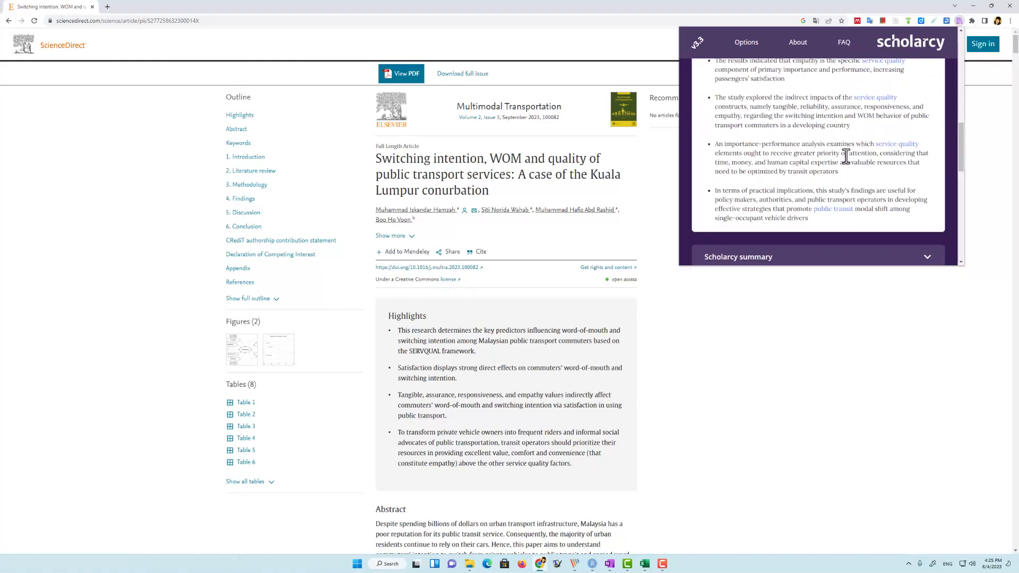
scroll(868, 222, up, 3)
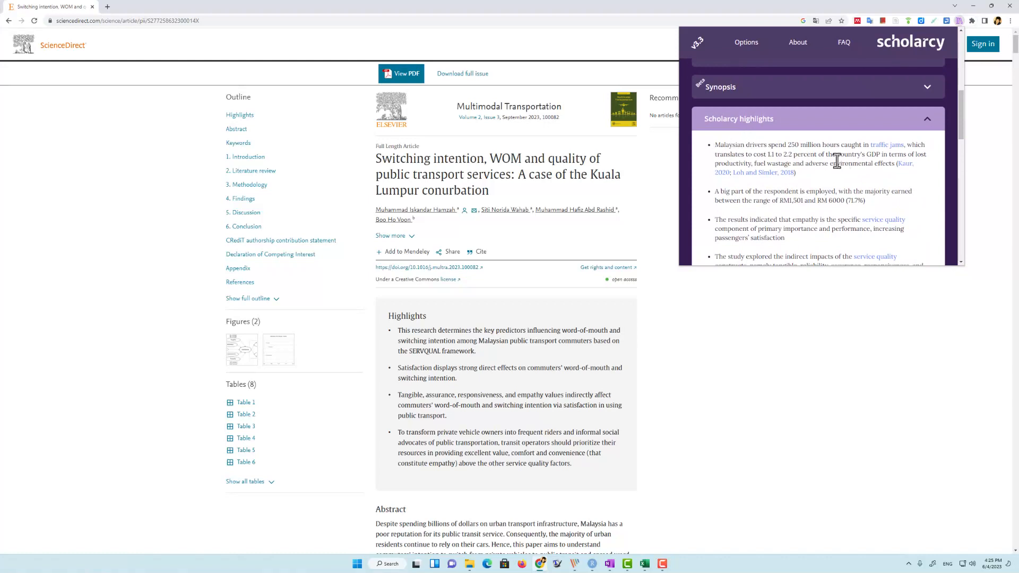
scroll(784, 196, down, 1)
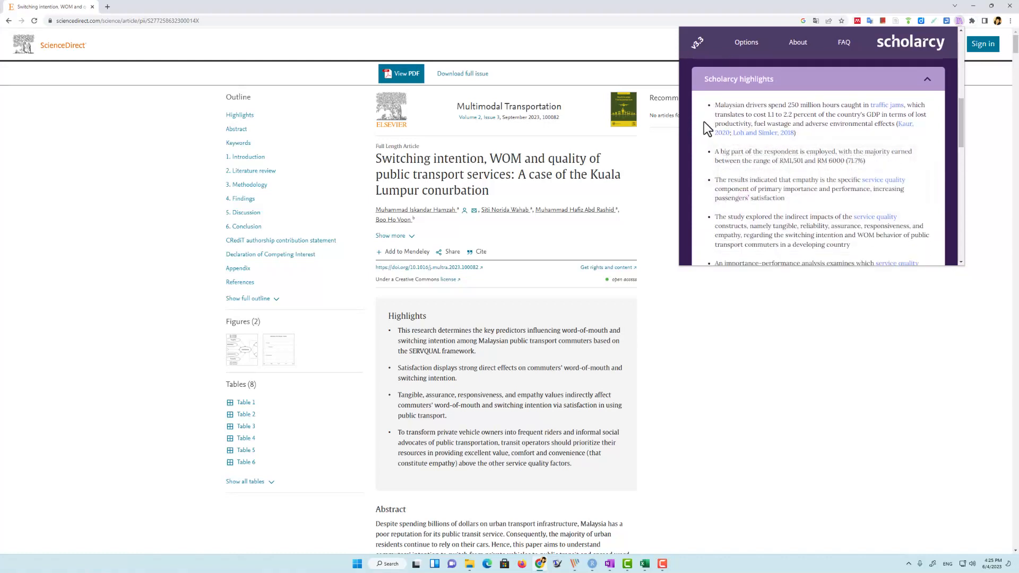
scroll(778, 182, down, 2)
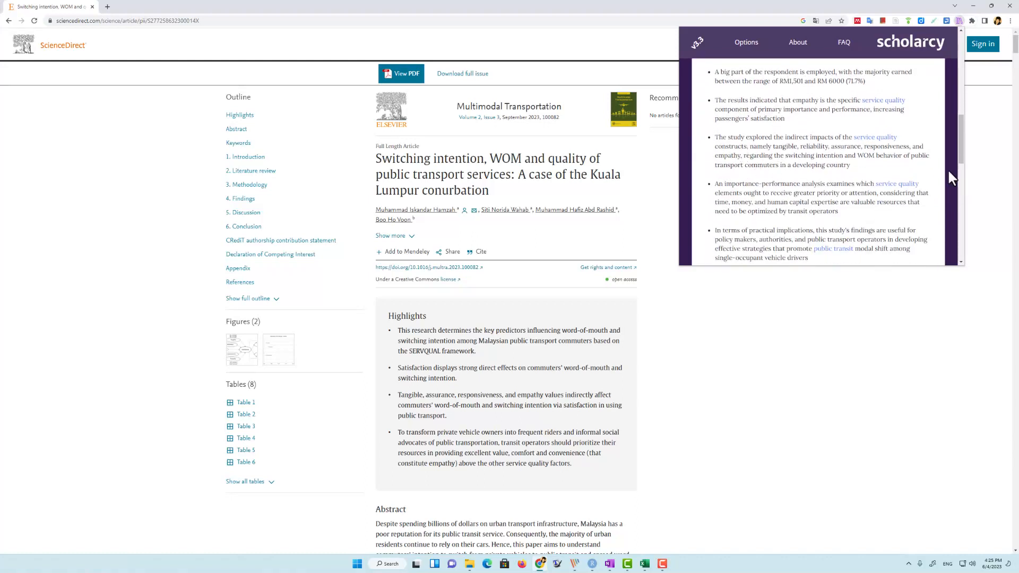
scroll(944, 98, up, 2)
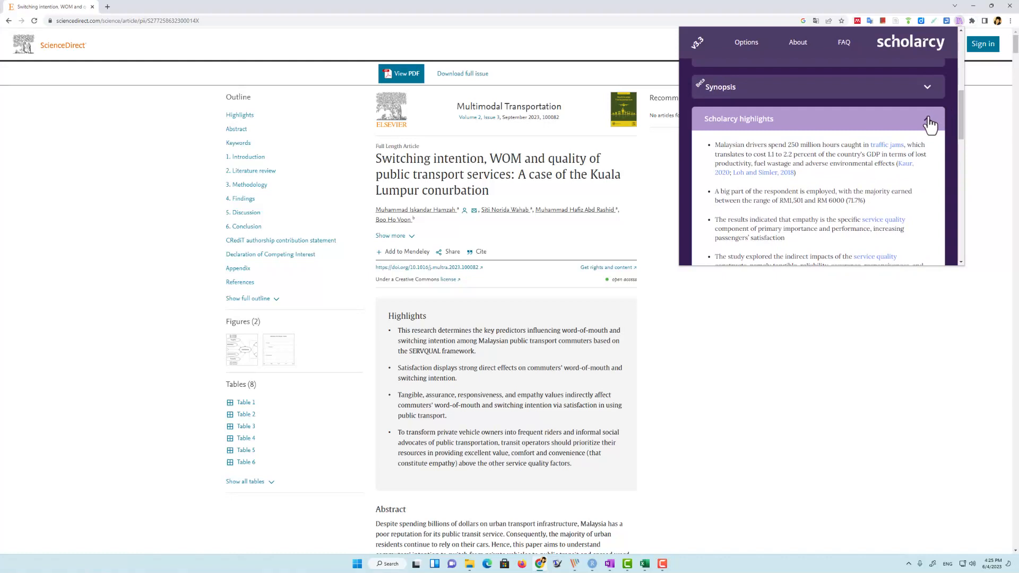
- Switch from Scholarcy highlights to the Scholarcy summary section and read its Introduction, Objectives and Methods parts
click(933, 126)
scroll(933, 127, down, 1)
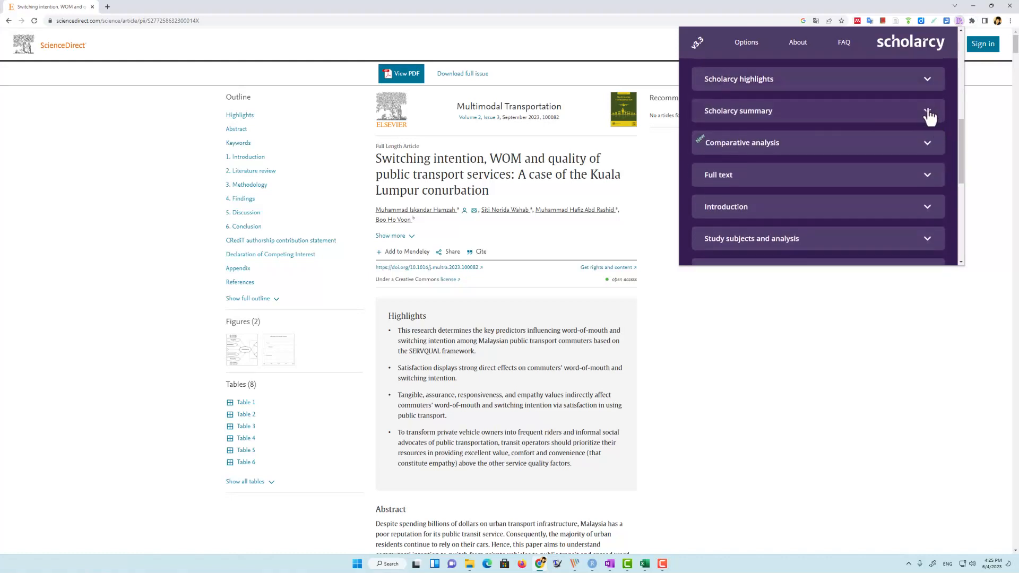
click(929, 116)
scroll(804, 170, down, 3)
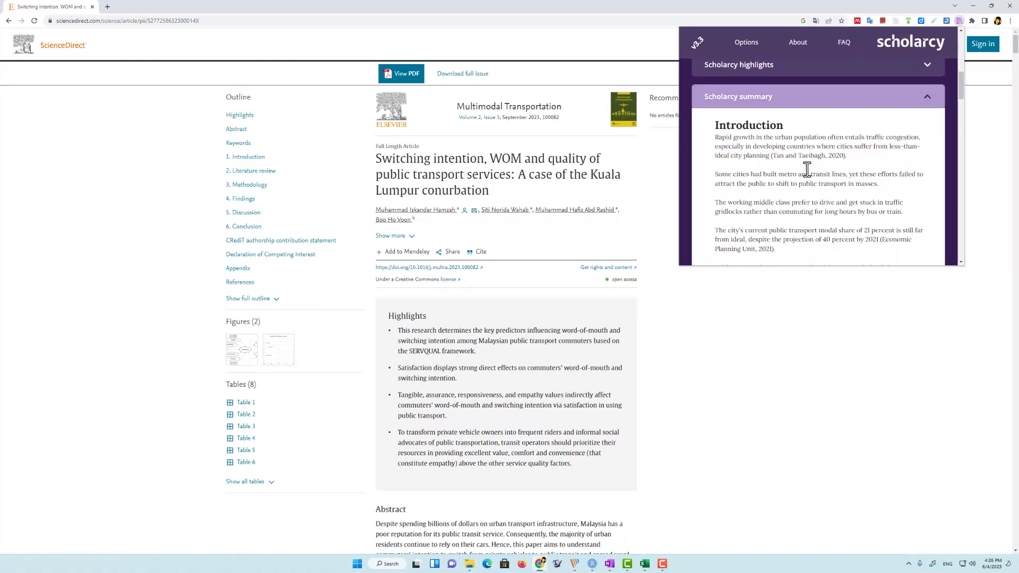
scroll(806, 169, down, 1)
scroll(793, 154, up, 2)
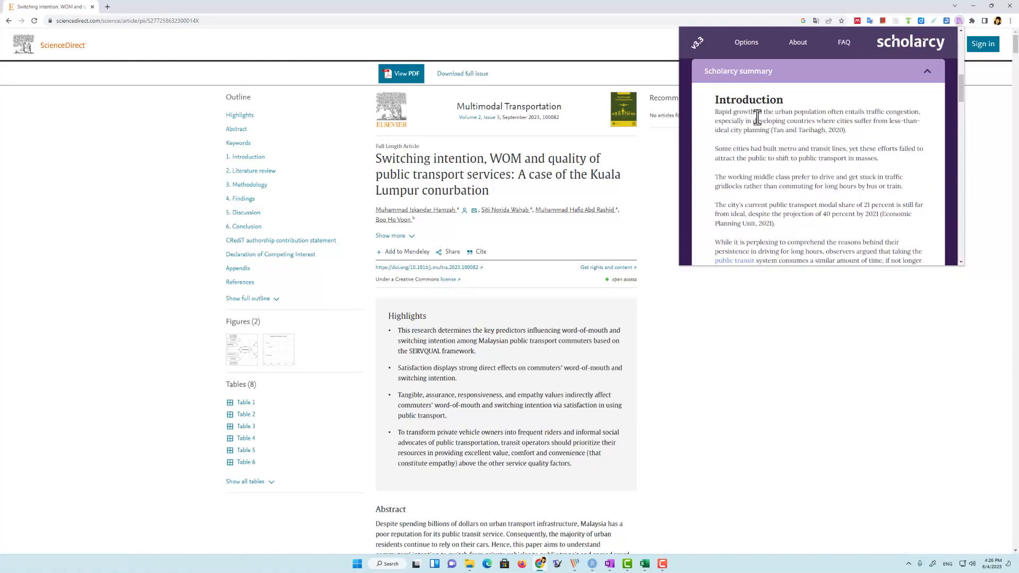
scroll(763, 176, down, 1)
scroll(763, 176, down, 3)
scroll(765, 168, up, 3)
scroll(766, 175, down, 4)
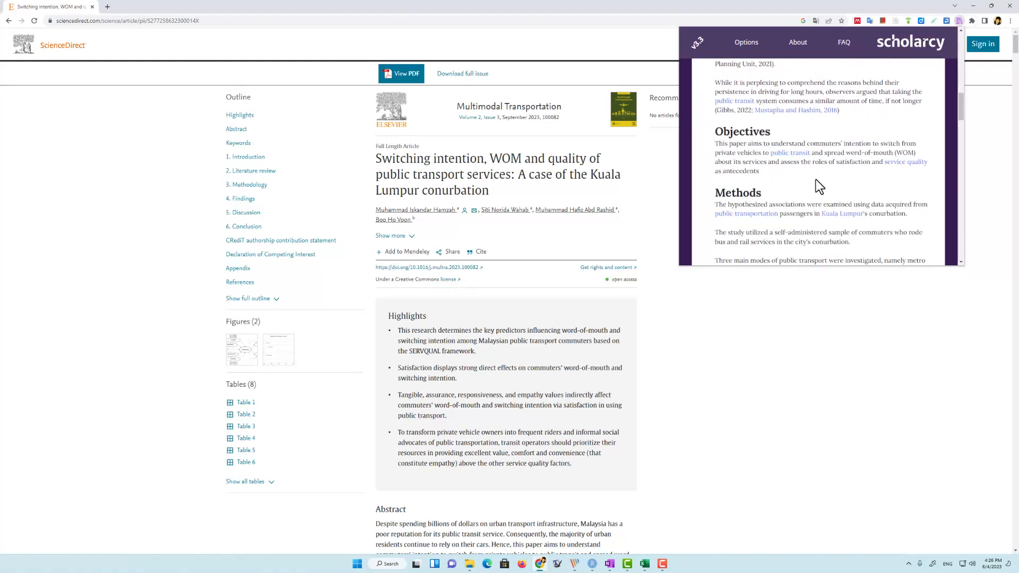
scroll(774, 144, down, 3)
scroll(777, 166, down, 2)
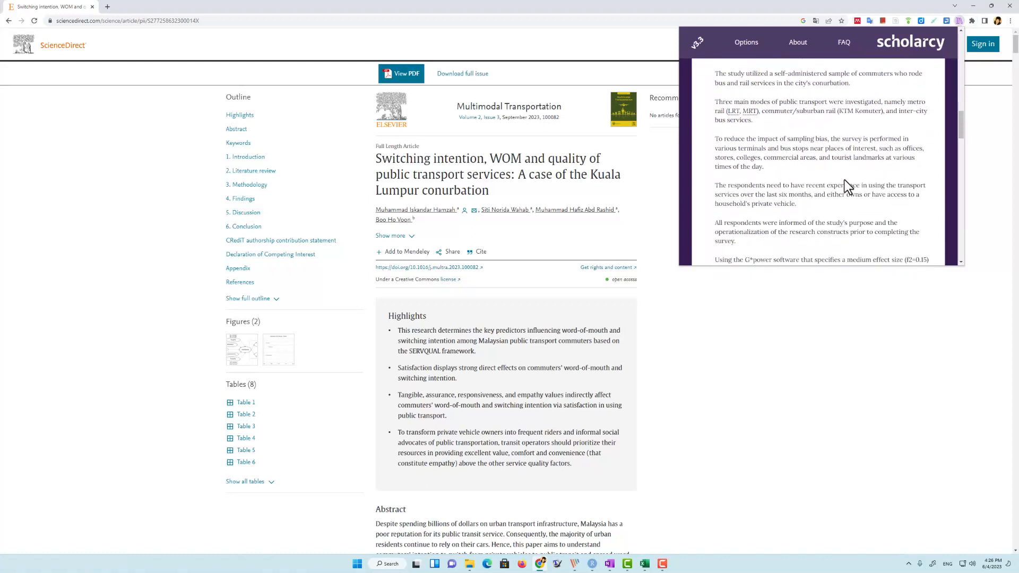
scroll(775, 180, down, 2)
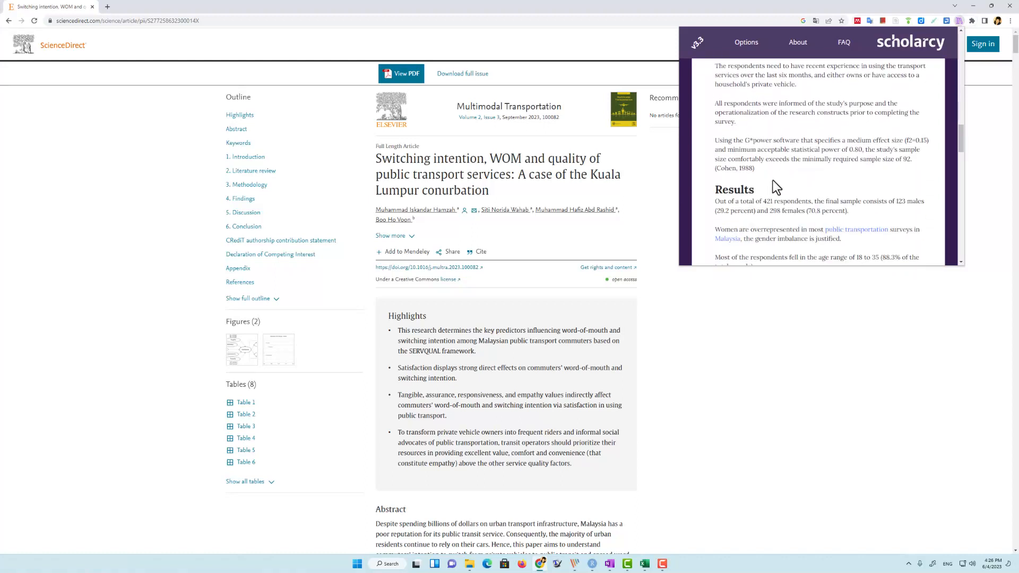
- Highlight the G*power software and medium effect size phrase in the summary's Methods part, and clear the selection
scroll(780, 180, up, 1)
drag(744, 180, 904, 183)
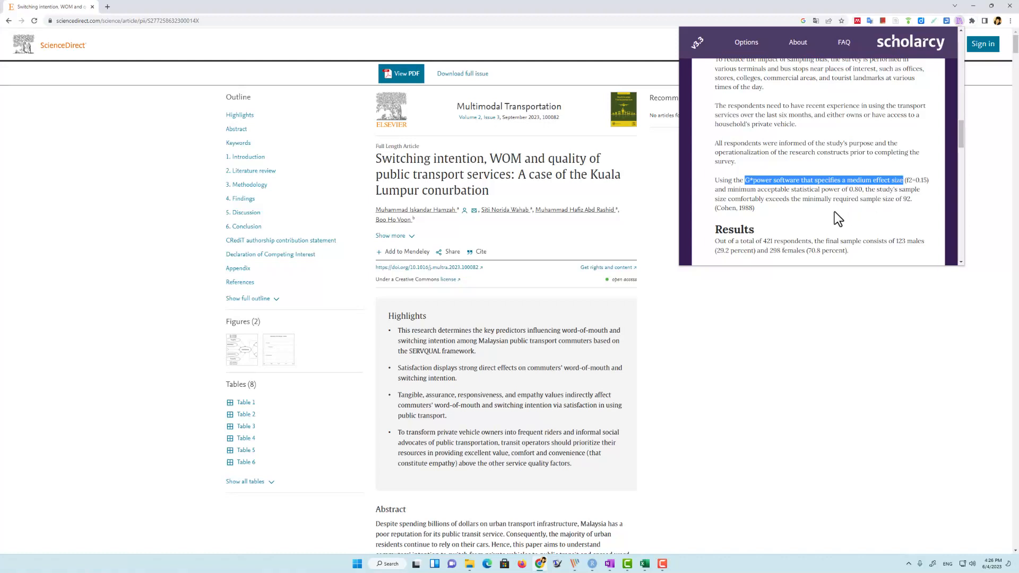
click(801, 206)
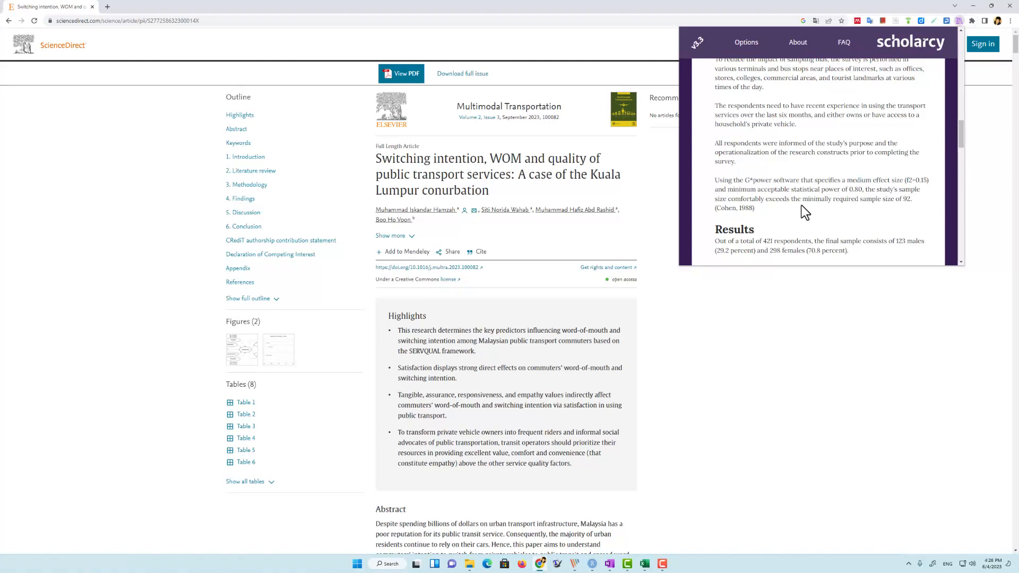
- Read the Results, Discussion and Conclusion parts of the Scholarcy summary through to the practical implications
scroll(780, 201, down, 3)
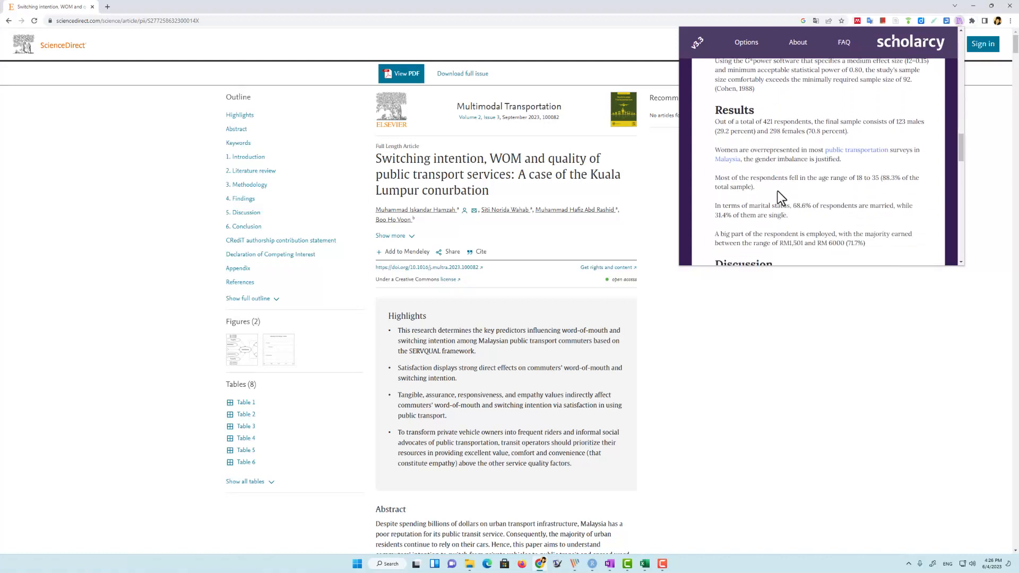
scroll(777, 186, down, 1)
scroll(800, 180, down, 1)
scroll(791, 181, down, 5)
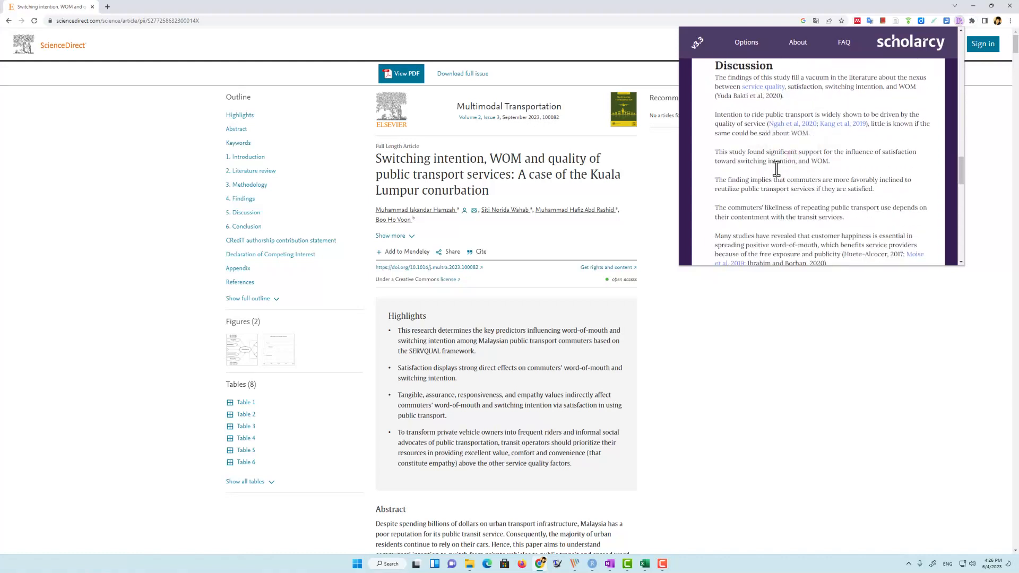
scroll(778, 183, down, 10)
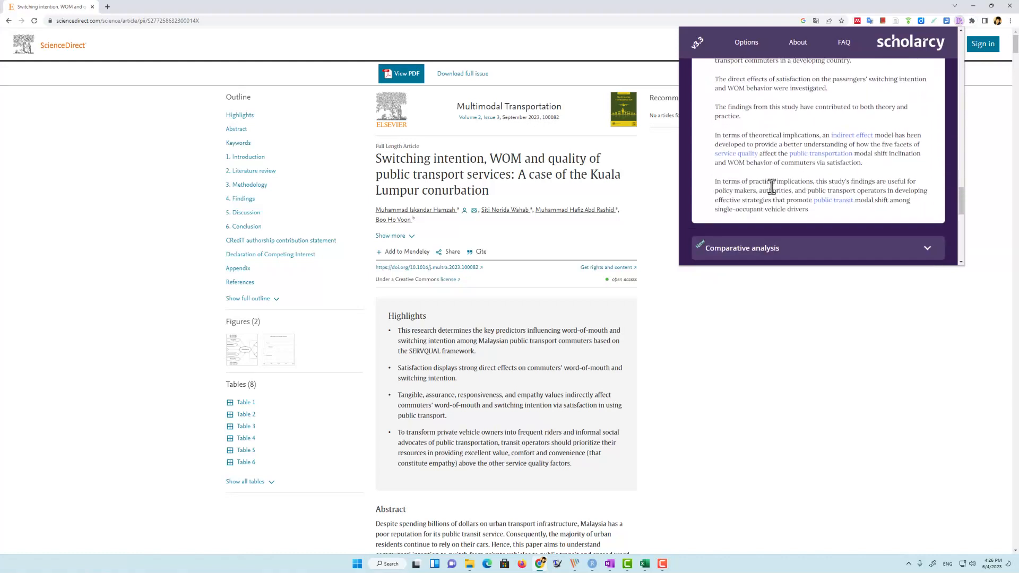
scroll(770, 195, up, 1)
scroll(770, 182, down, 1)
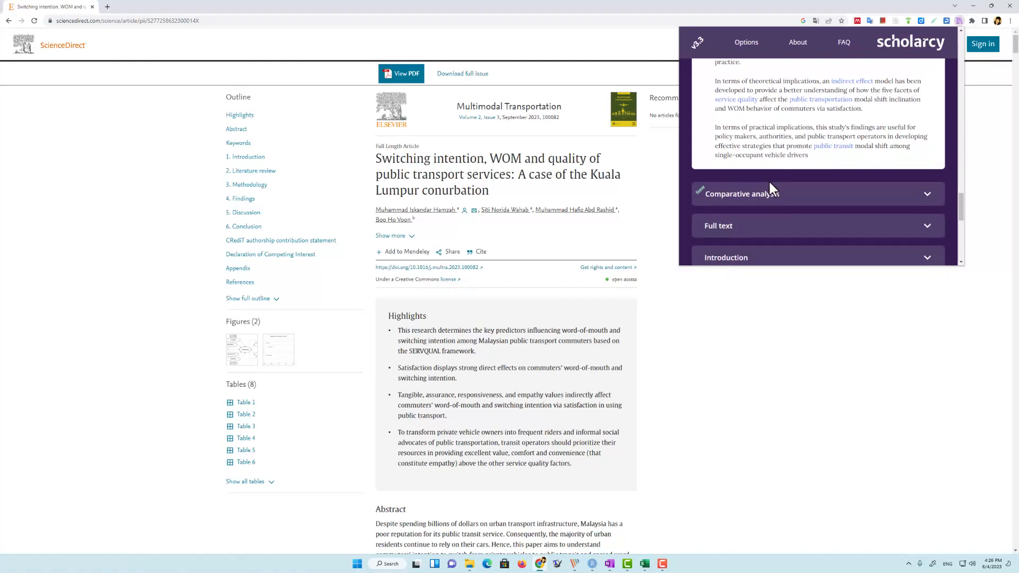
- Return to the beginning of the Scholarcy summary and collapse the section
scroll(899, 183, up, 4)
scroll(931, 125, up, 8)
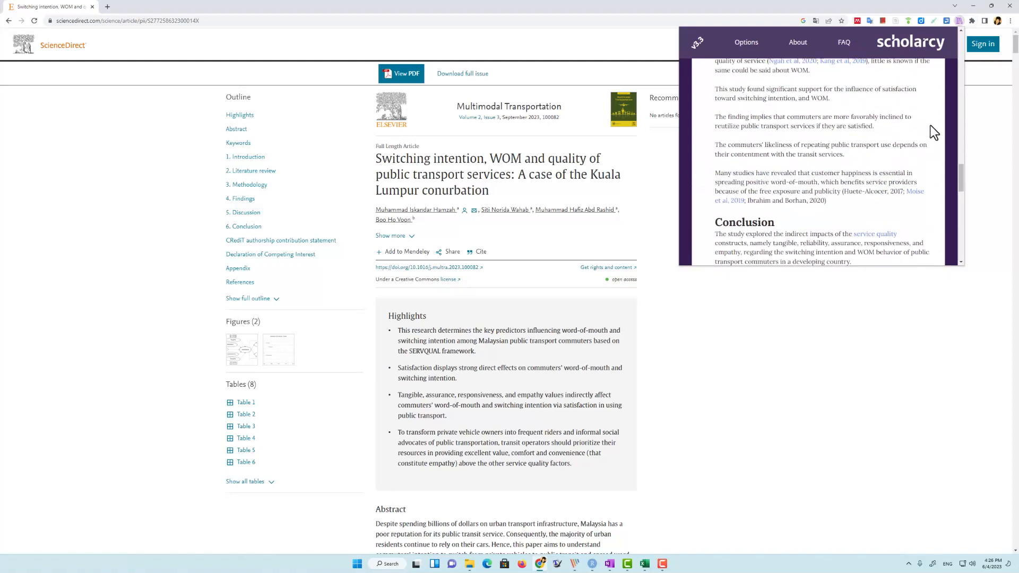
scroll(927, 125, up, 10)
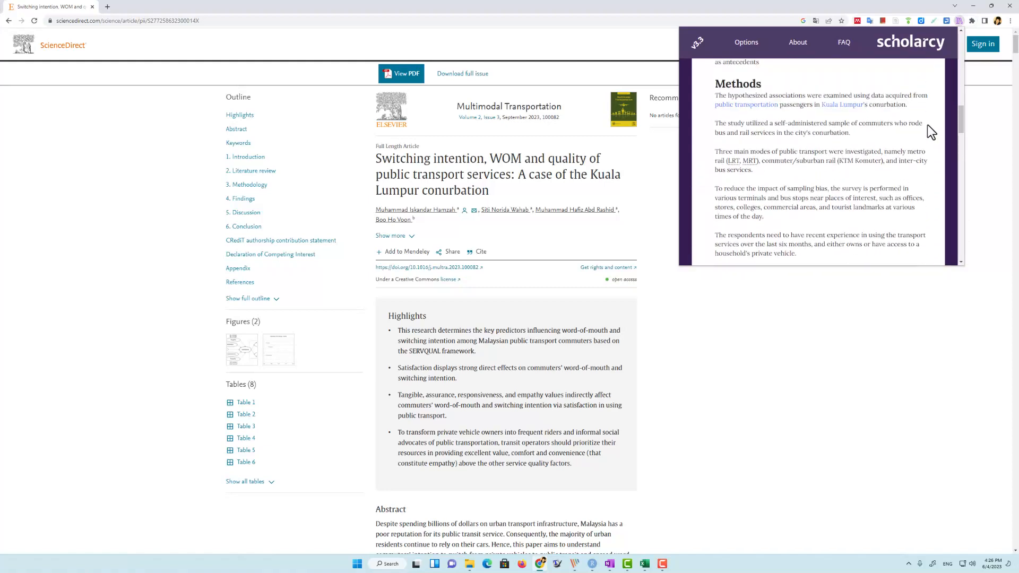
click(927, 194)
scroll(937, 201, down, 2)
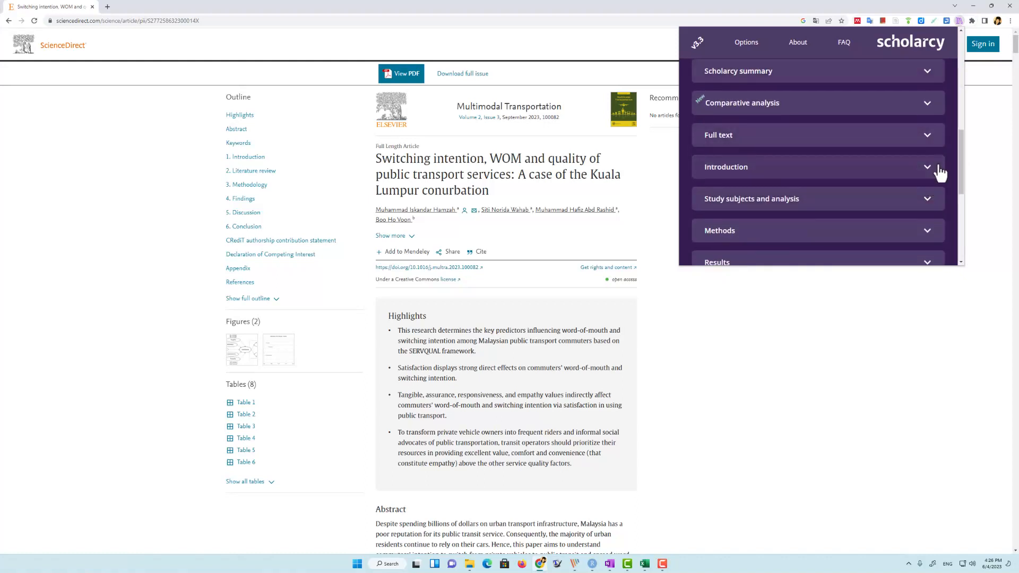
- Expand the flashcard's Introduction section and review its highlighted sentences
scroll(938, 172, down, 1)
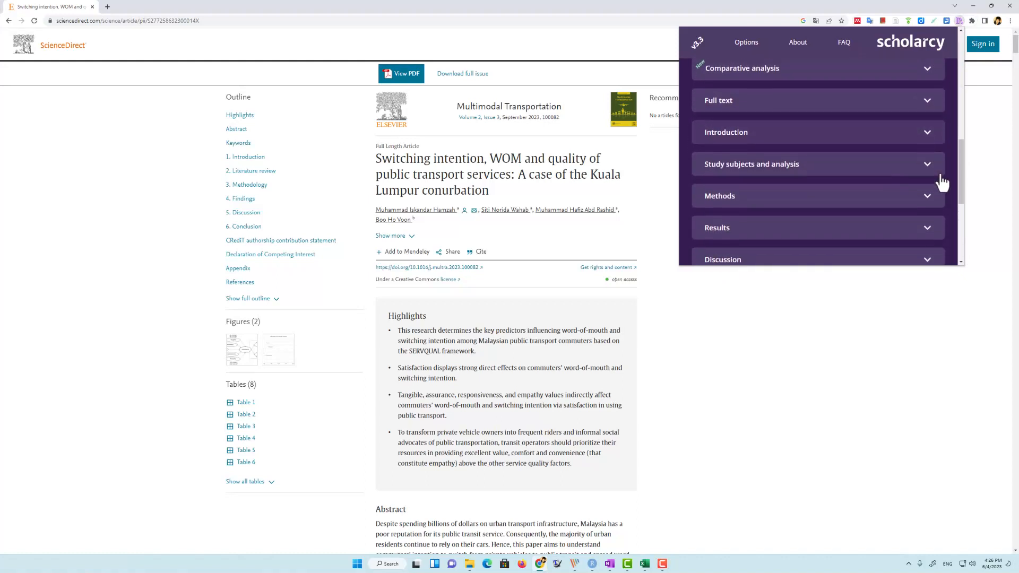
click(930, 133)
scroll(883, 170, down, 3)
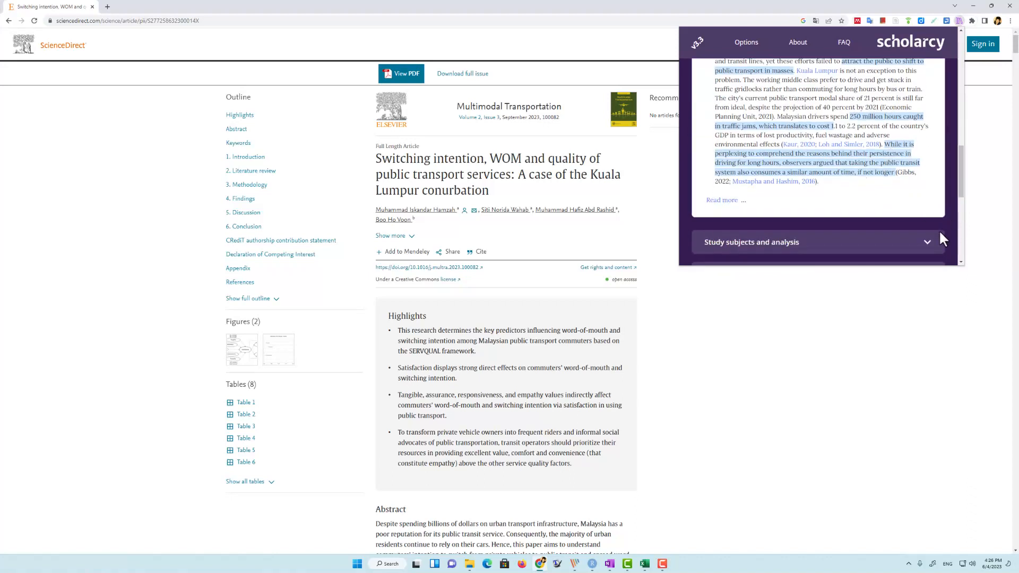
scroll(941, 227, down, 3)
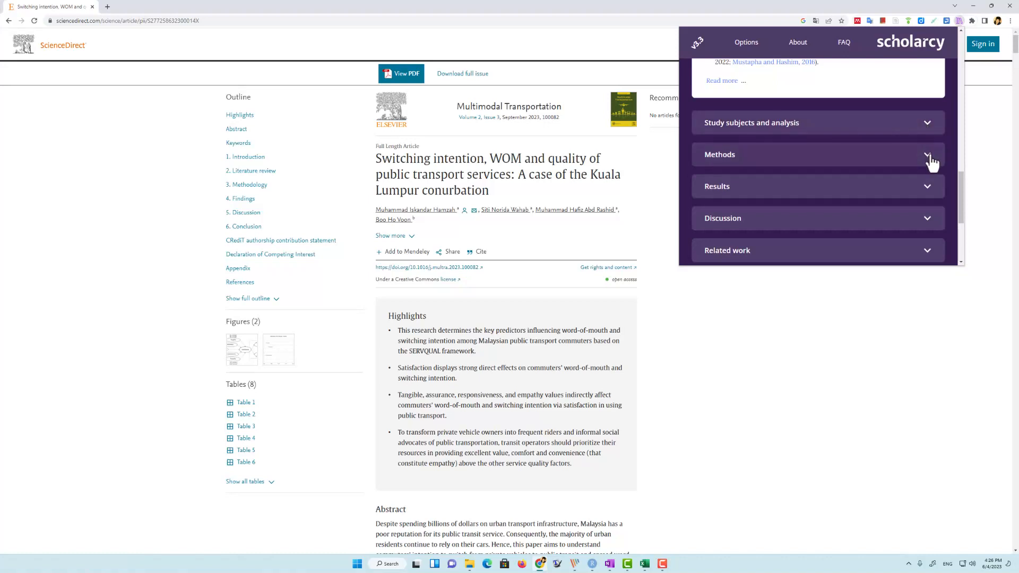
- Expand the flashcard's Methods section and review how the study data was acquired
click(927, 155)
scroll(898, 155, down, 3)
scroll(828, 143, up, 1)
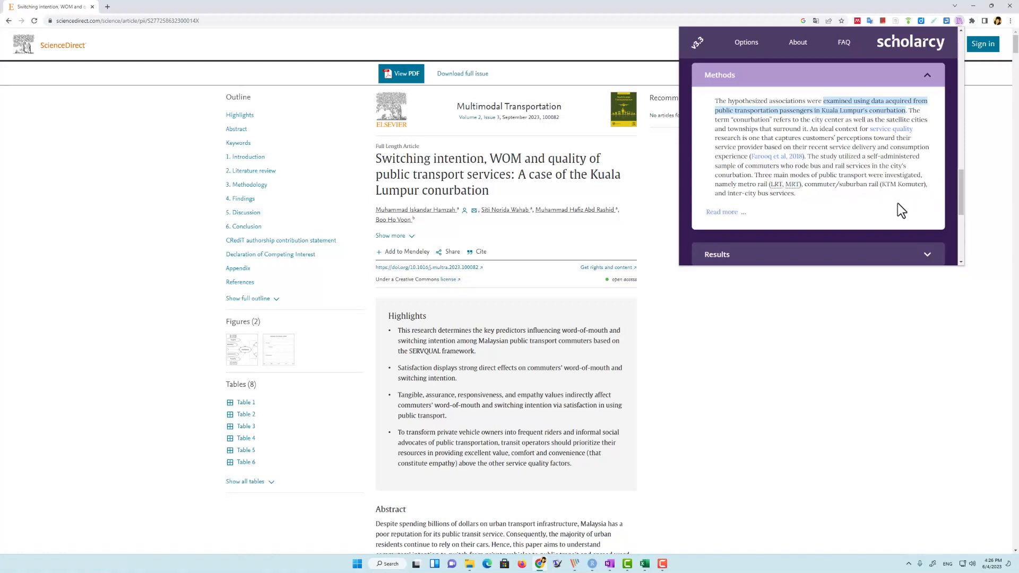
scroll(898, 208, down, 2)
- Expand the flashcard's Results section and read the demographics profile and method bias text
click(927, 173)
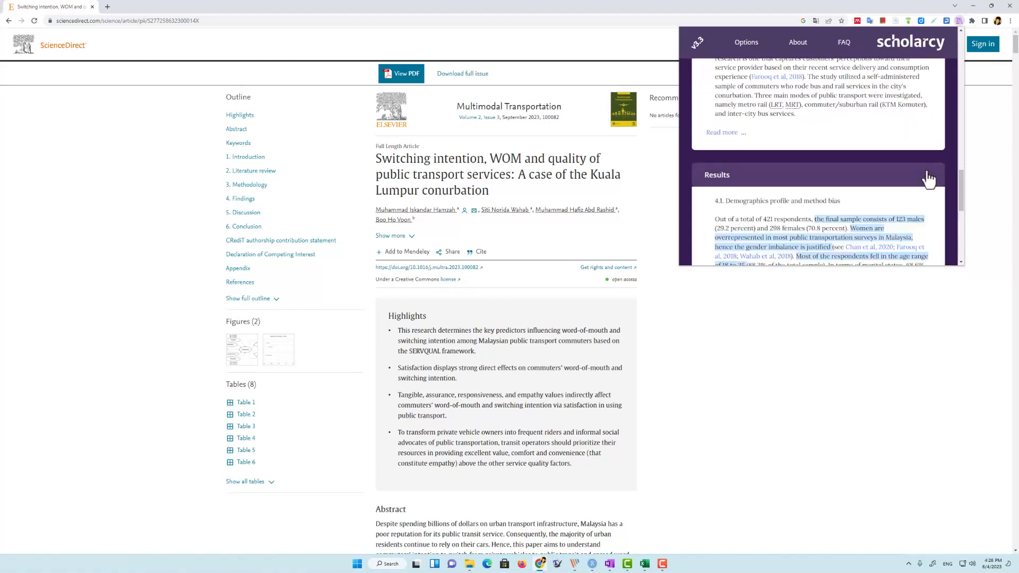
scroll(876, 183, down, 2)
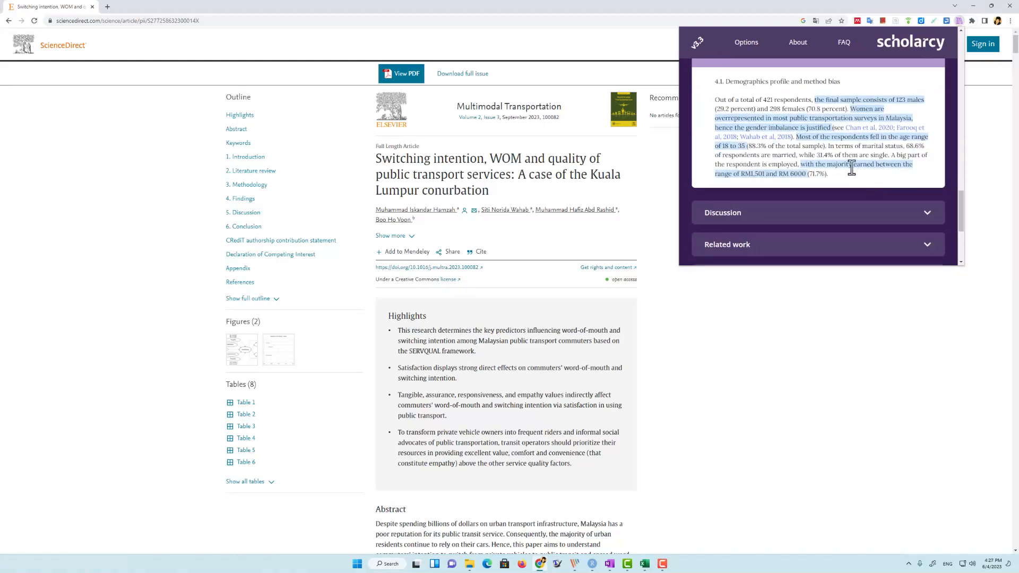
scroll(898, 194, down, 1)
scroll(900, 199, down, 1)
- Expand the flashcard's Discussion section and review the highlighted theoretical implications
click(927, 137)
scroll(847, 171, down, 4)
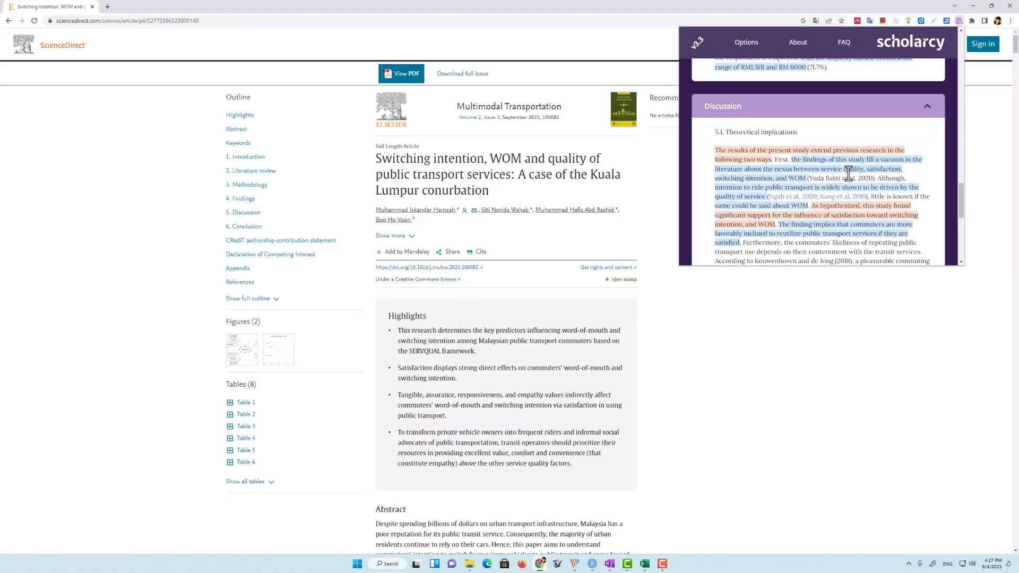
scroll(903, 191, down, 5)
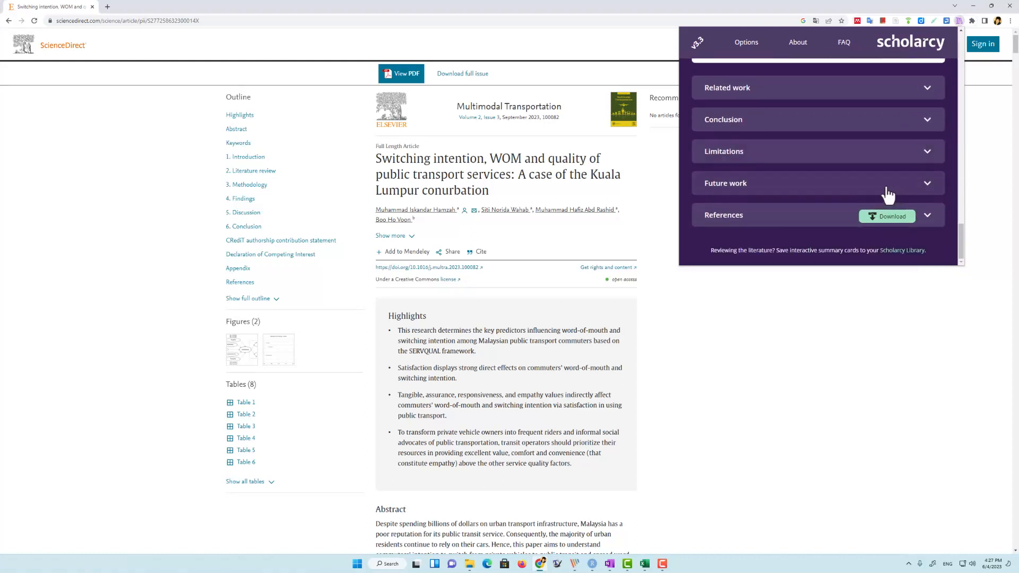
- Expand the flashcard's Limitations section to view the limitations and future research directions, and collapse it again
click(931, 156)
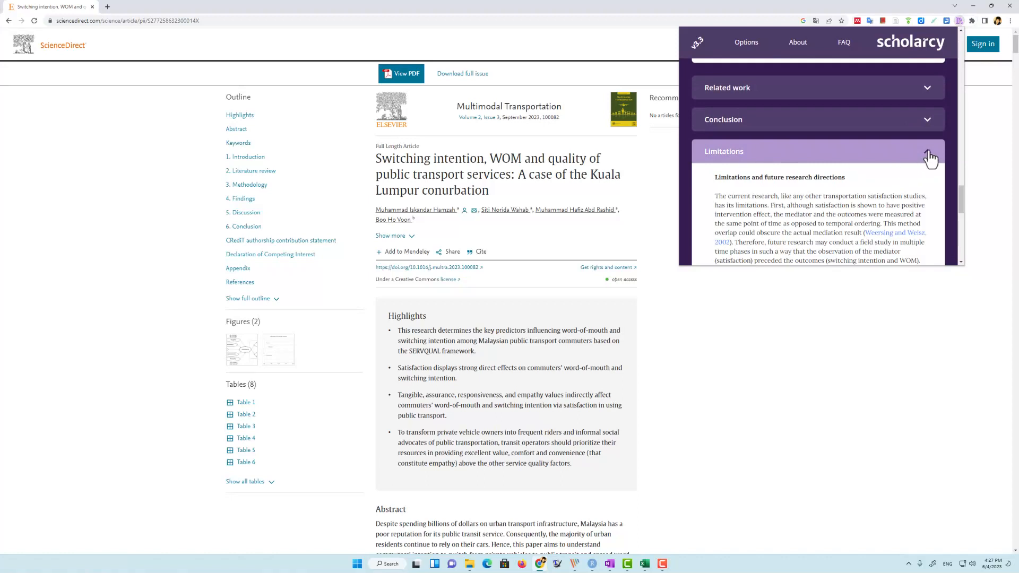
click(930, 157)
scroll(926, 149, up, 3)
scroll(928, 153, down, 2)
scroll(926, 168, down, 1)
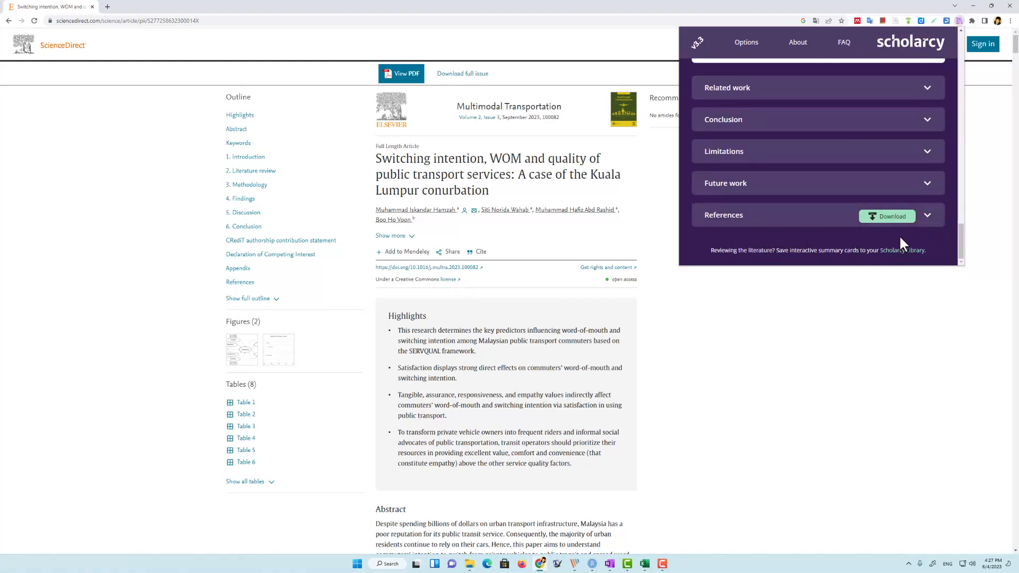
- Check the flashcard's References and Future work sections
click(928, 219)
scroll(927, 231, up, 1)
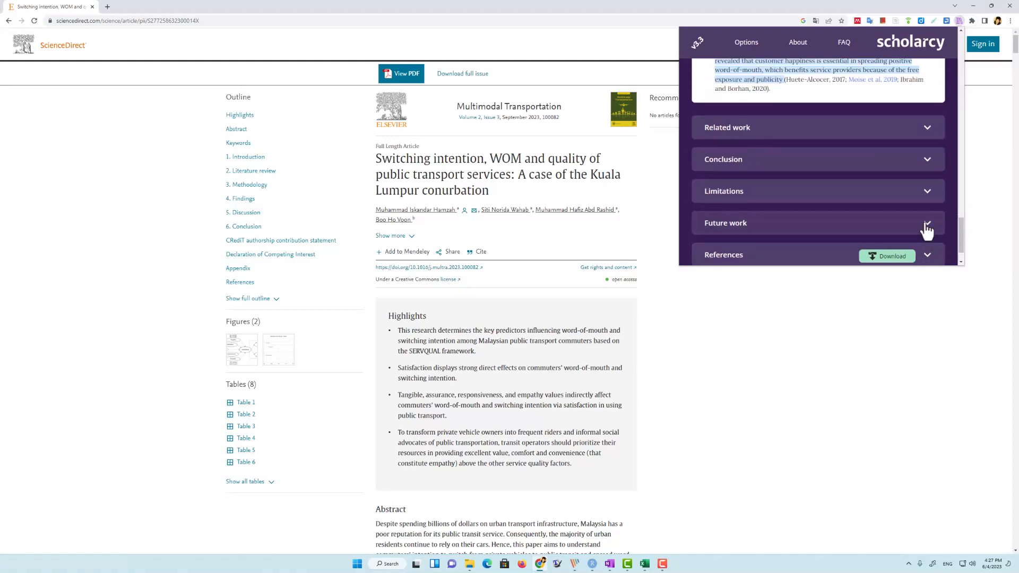
click(927, 231)
scroll(928, 223, up, 1)
- Collapse the flashcard's expanded Discussion, Results and Methods sections
click(930, 153)
scroll(928, 154, up, 4)
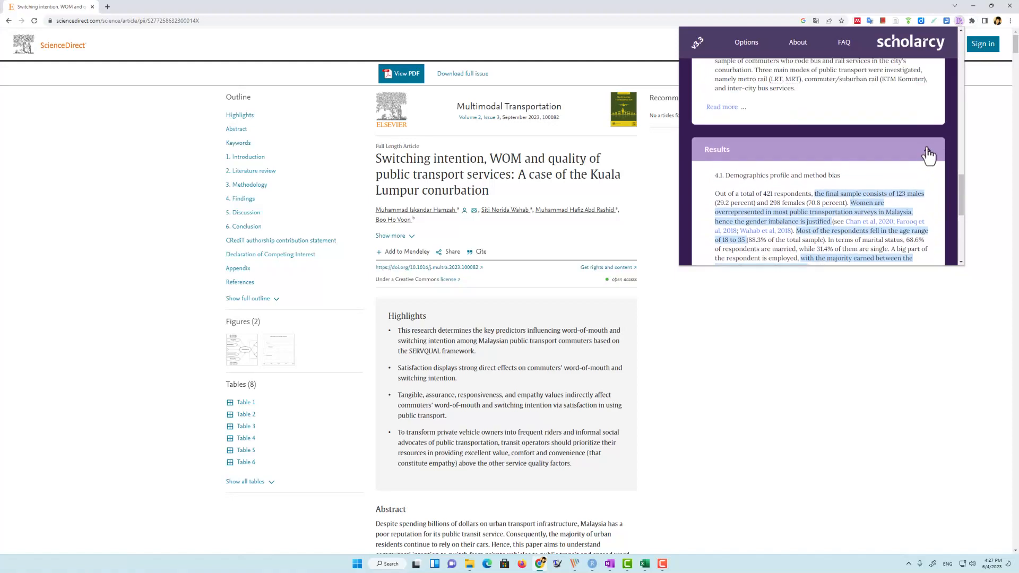
click(928, 155)
scroll(925, 152, up, 3)
click(931, 132)
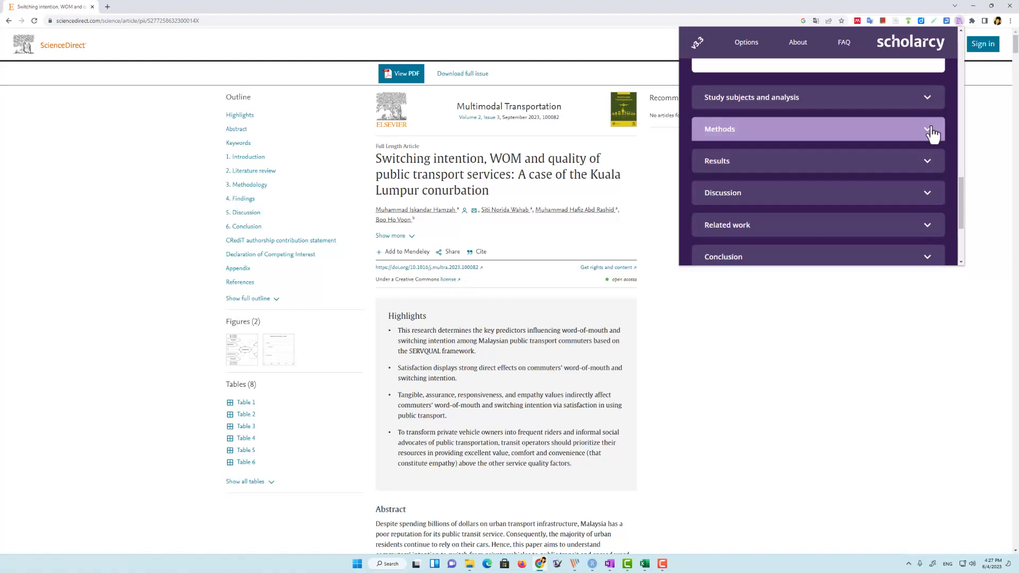
- Collapse the flashcard's Introduction and Key concepts sections
scroll(932, 135, up, 10)
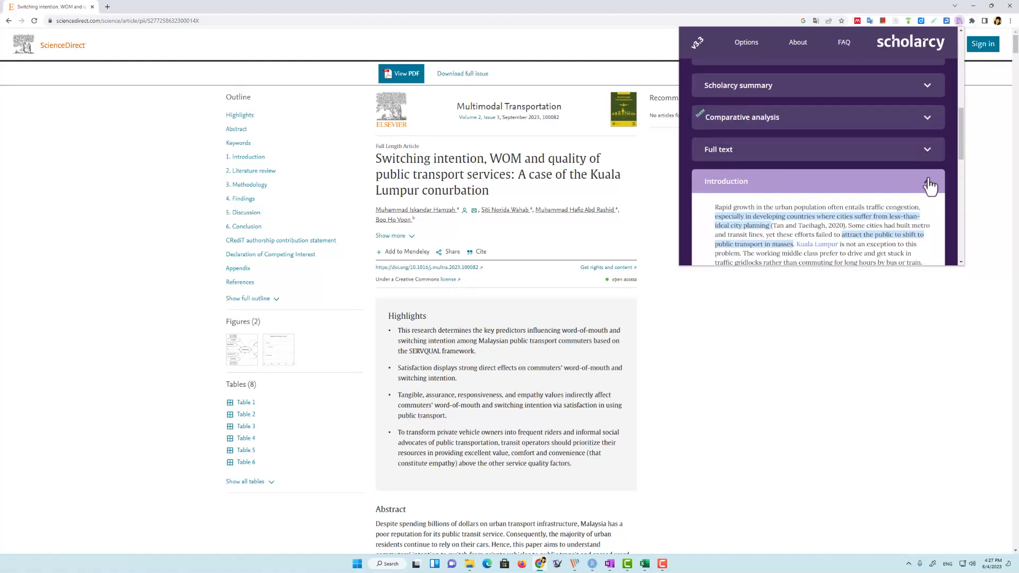
click(928, 183)
scroll(875, 182, up, 10)
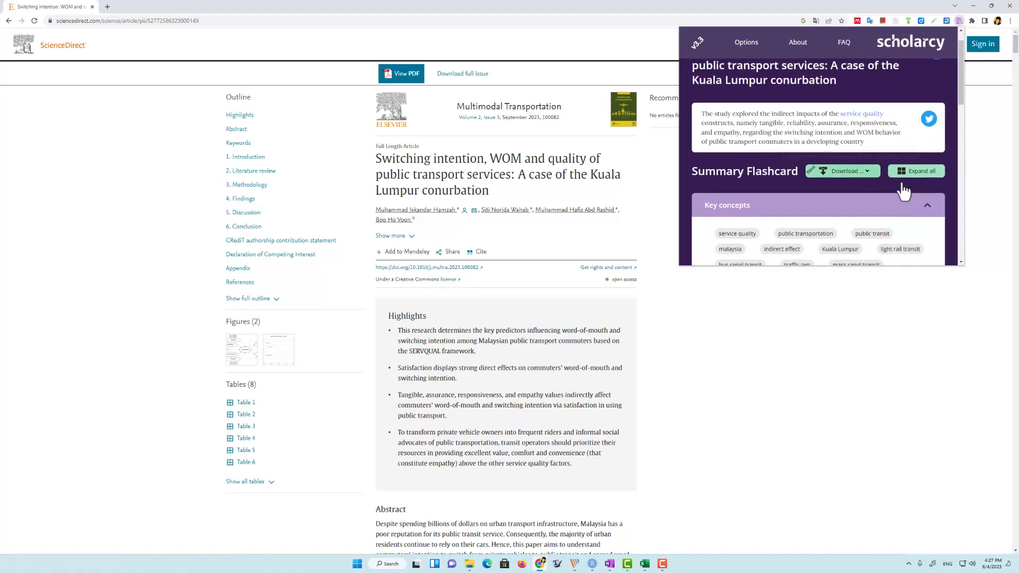
click(926, 205)
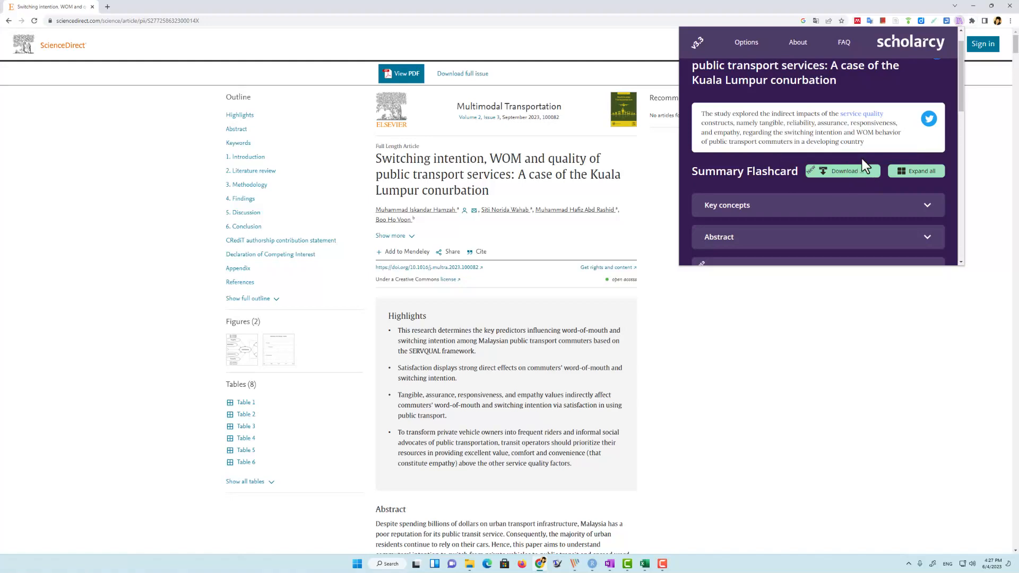
- Look through the article's abstract and introduction on the ScienceDirect page, highlighting part of the abstract
scroll(454, 297, down, 5)
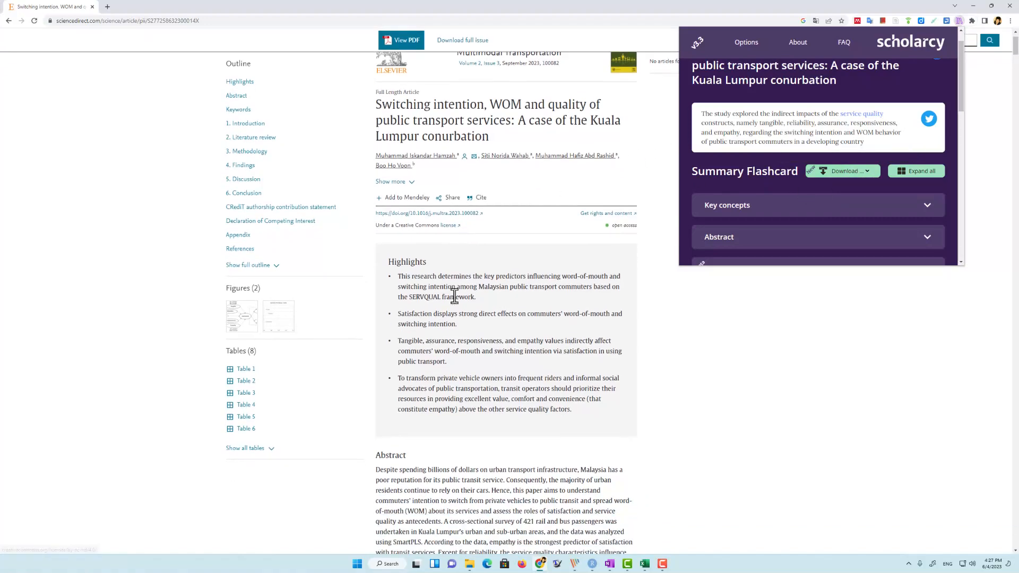
drag(383, 245, 472, 339)
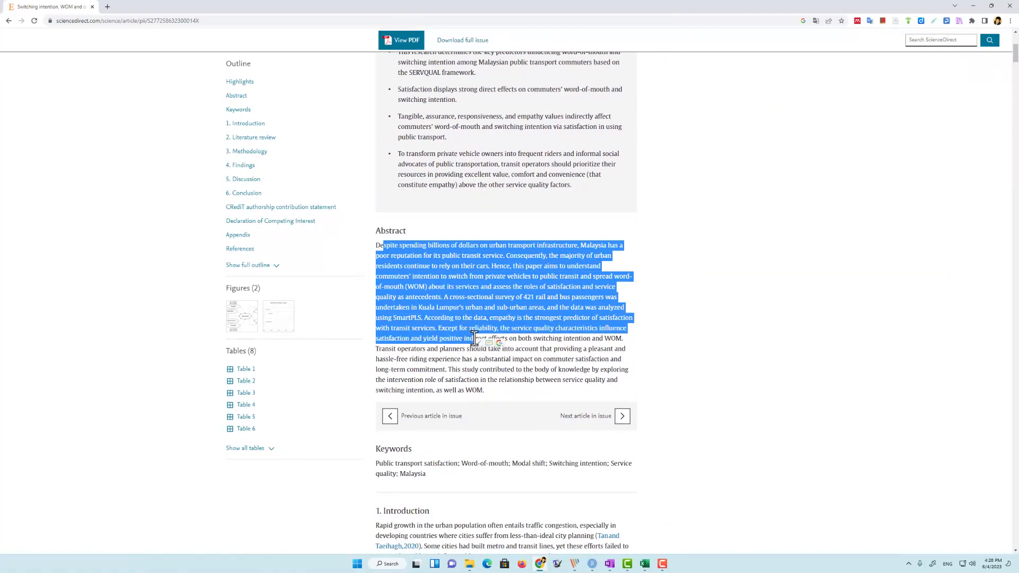
click(637, 286)
scroll(648, 301, down, 4)
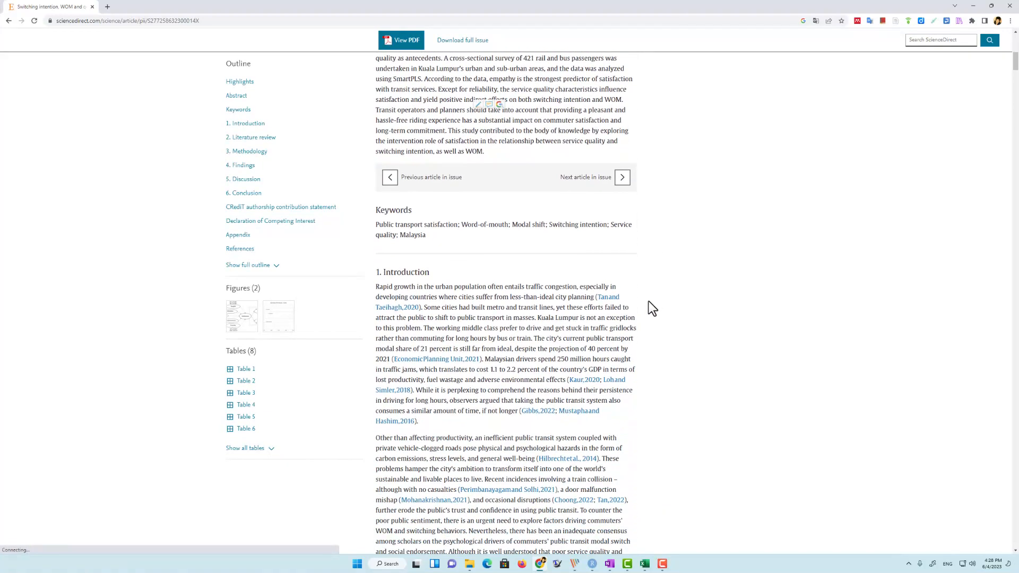
scroll(648, 301, down, 3)
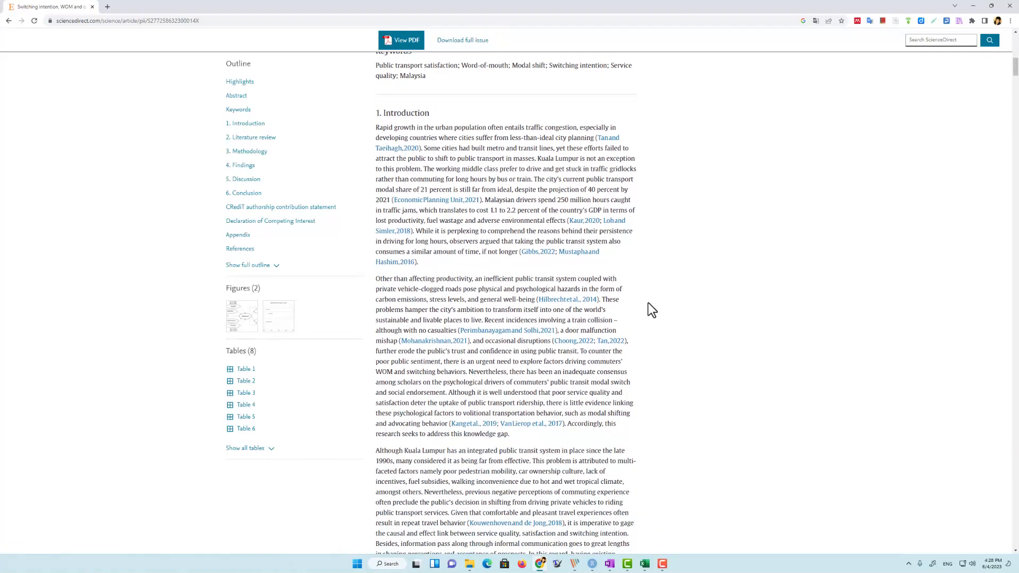
scroll(612, 282, down, 5)
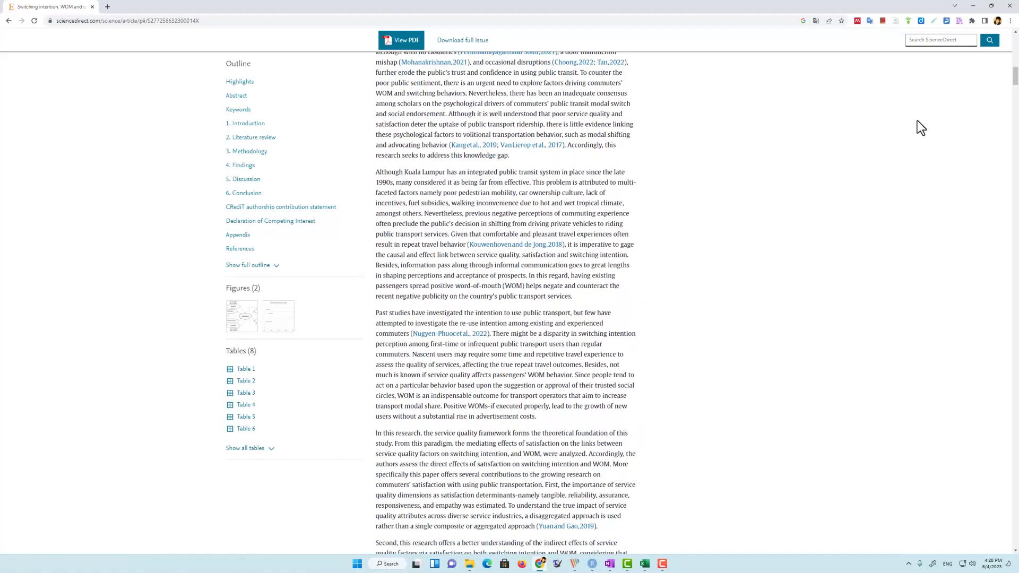
- Reopen the article's Scholarcy summary flashcard and download it as a Word document
click(959, 21)
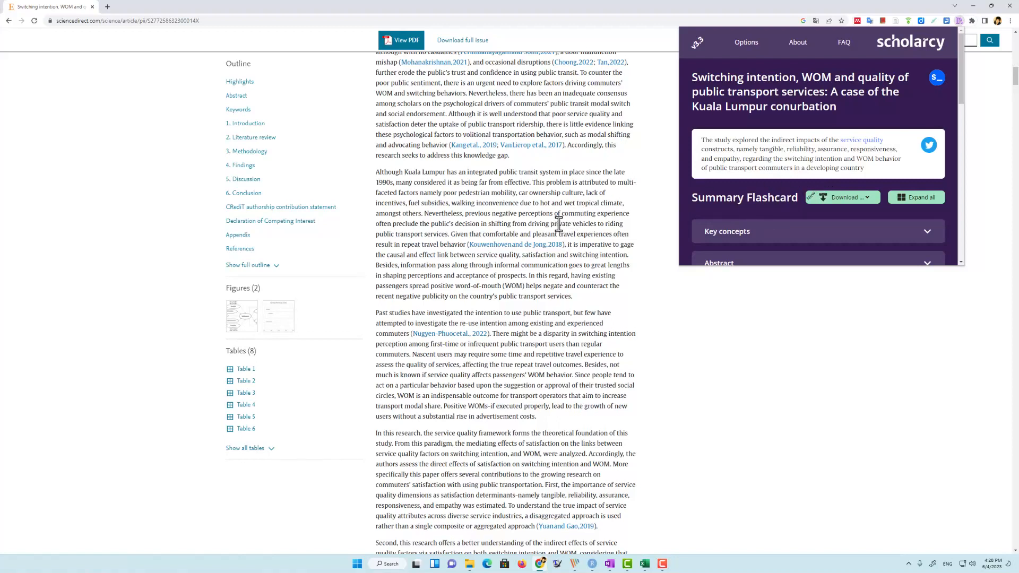
scroll(766, 205, down, 2)
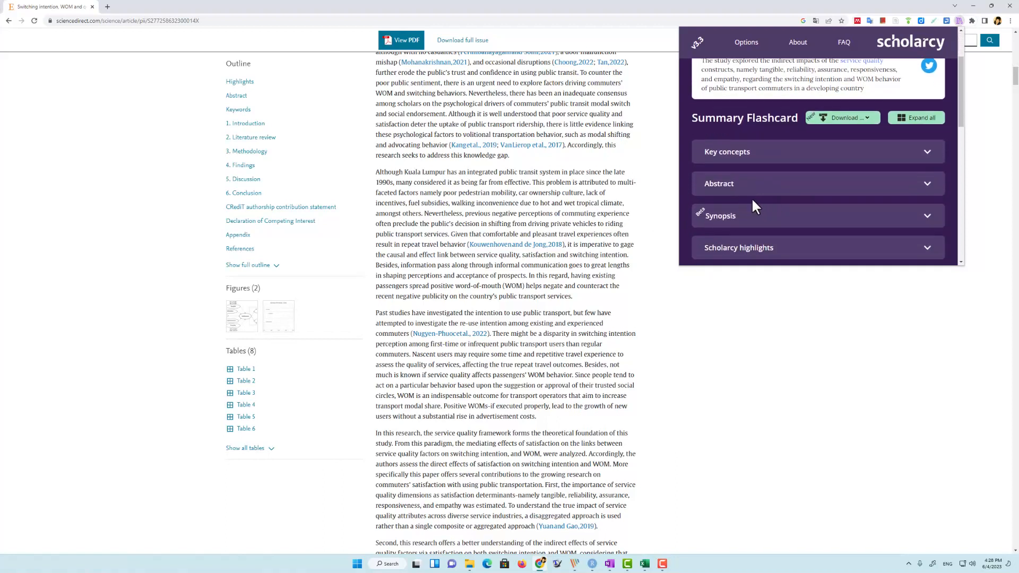
scroll(764, 192, down, 1)
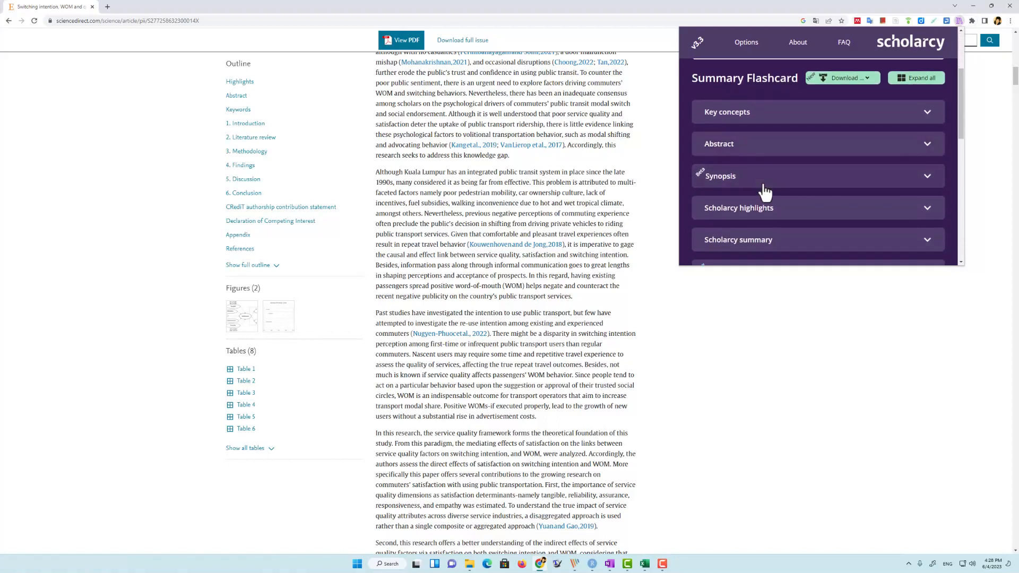
scroll(810, 195, up, 2)
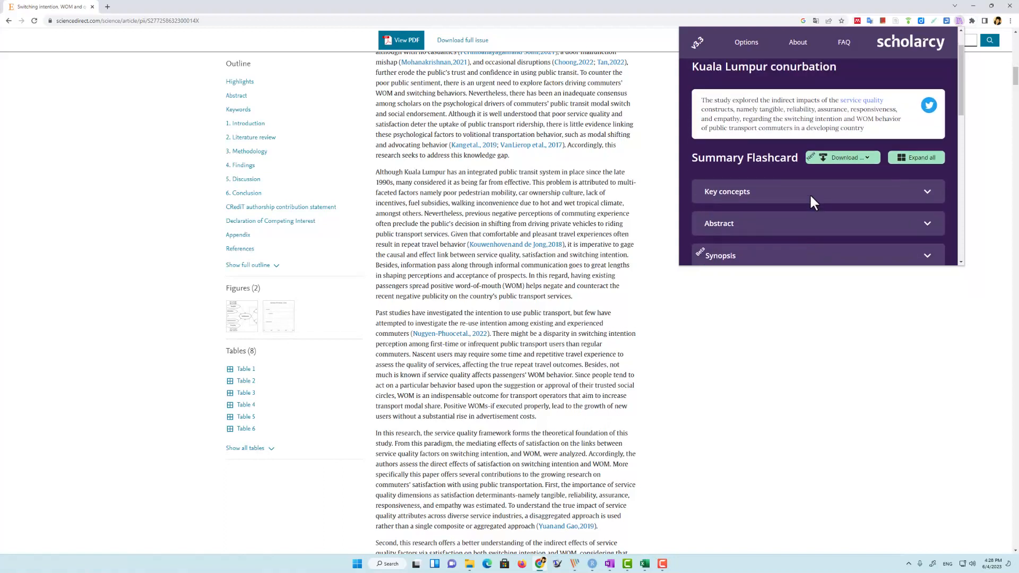
click(870, 157)
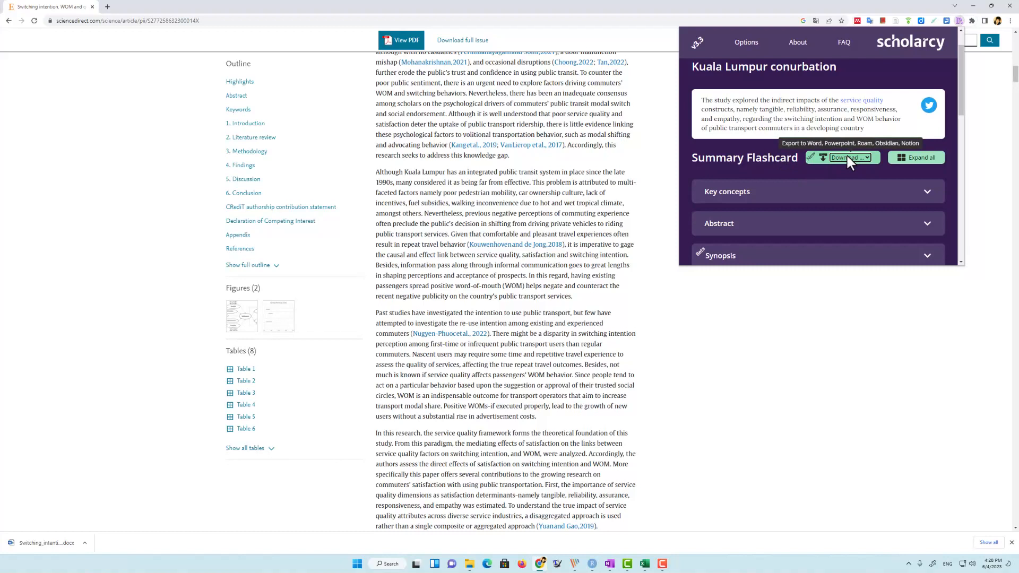
- Expand all sections of the summary flashcard at once and collapse them all again
click(908, 159)
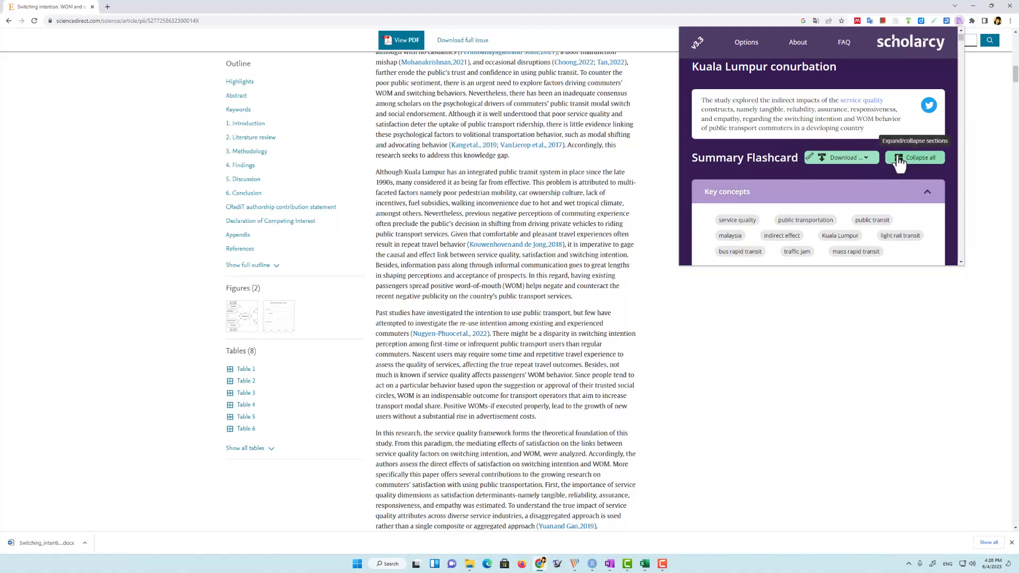
click(900, 160)
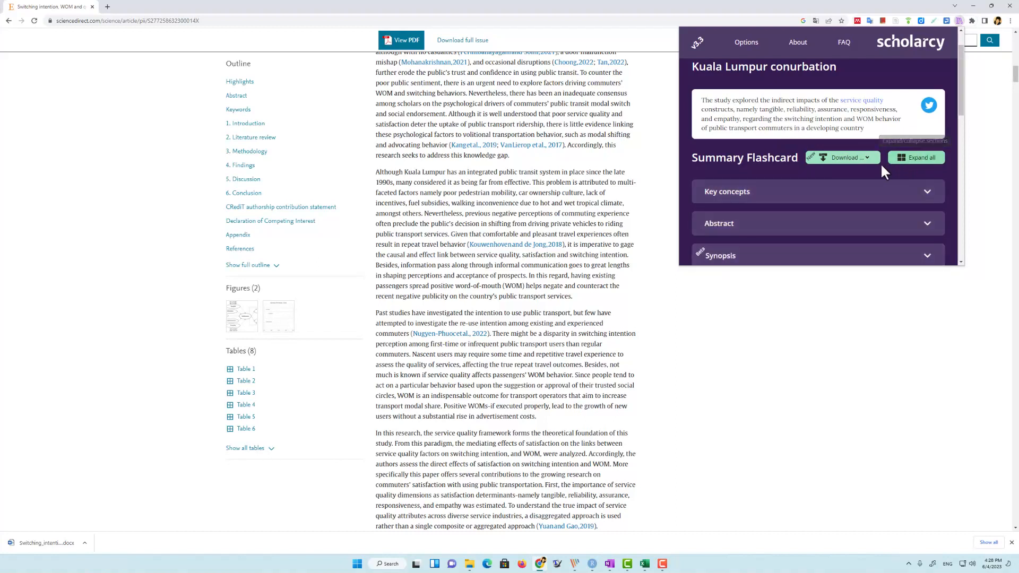
- Download the flashcard as a Word document once more and open the downloaded file in Word for editing
click(843, 157)
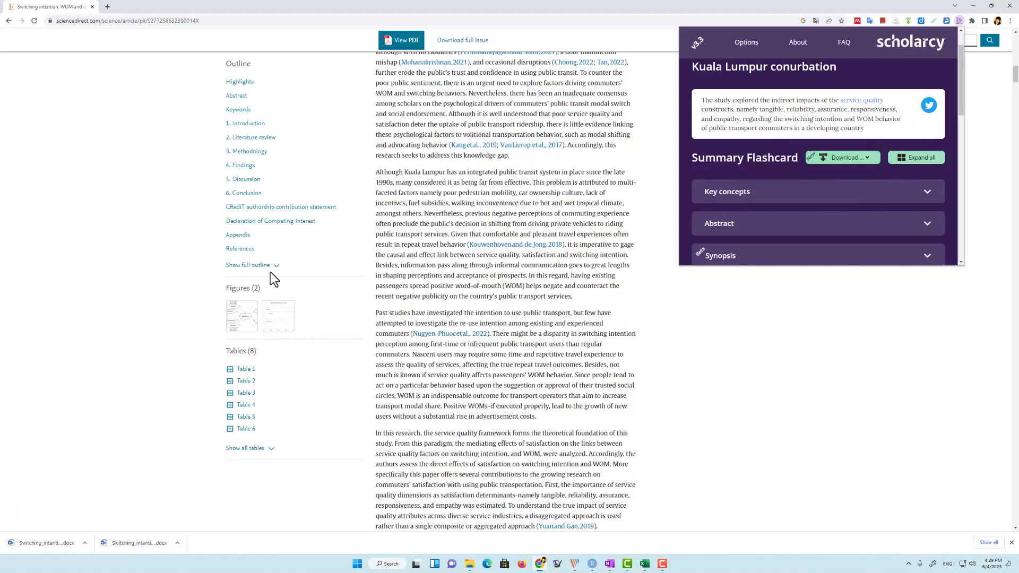
click(59, 544)
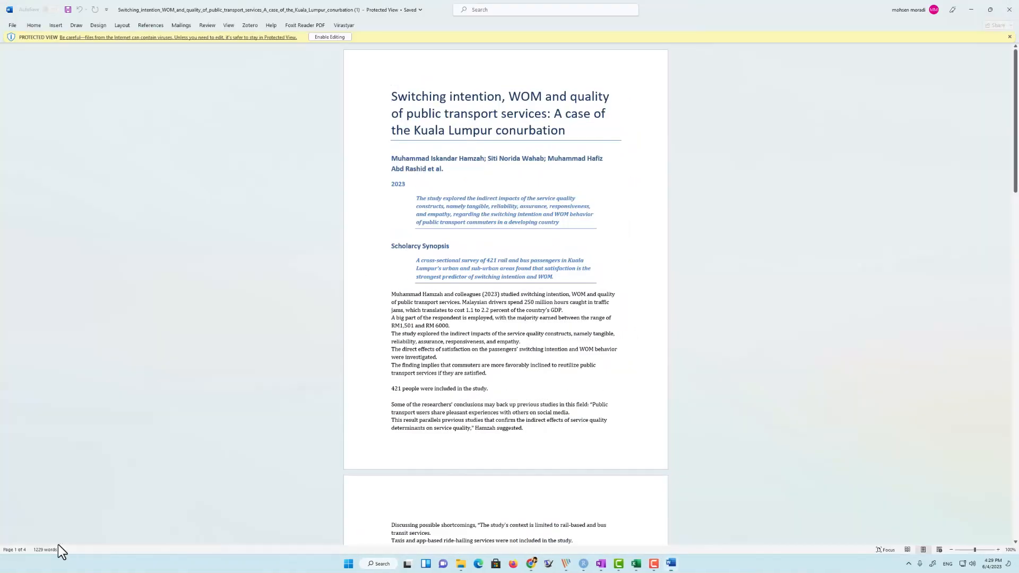
click(330, 37)
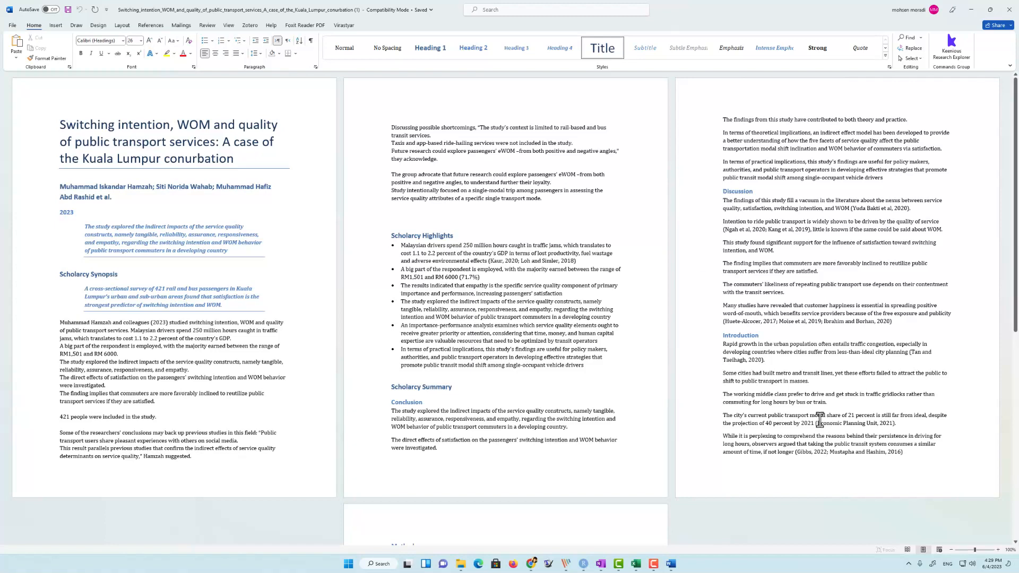
- Toggle the document between Web Layout and Print Layout, ending in Print Layout, and enlarge the page for reading
click(939, 550)
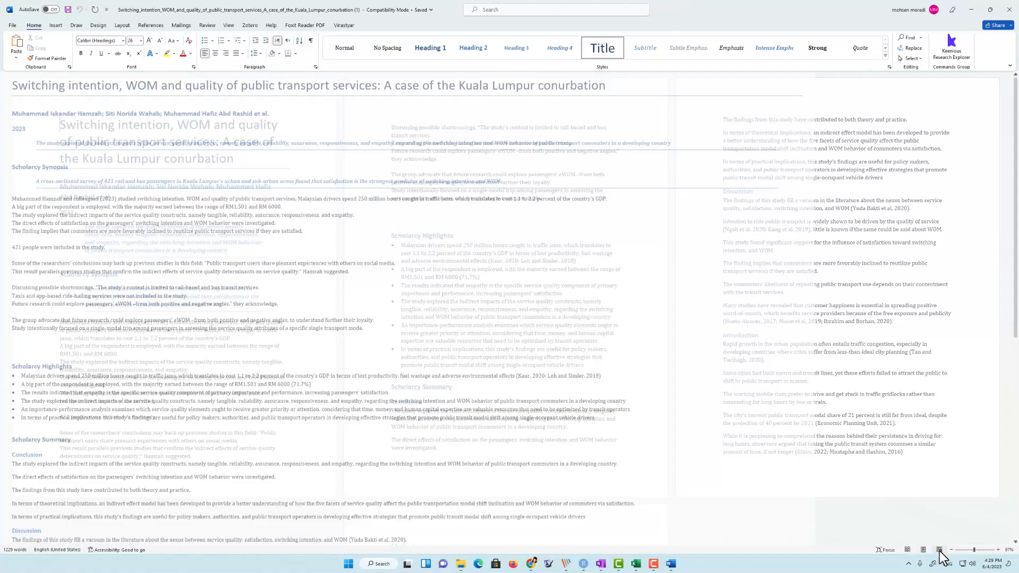
click(923, 550)
click(939, 550)
click(933, 550)
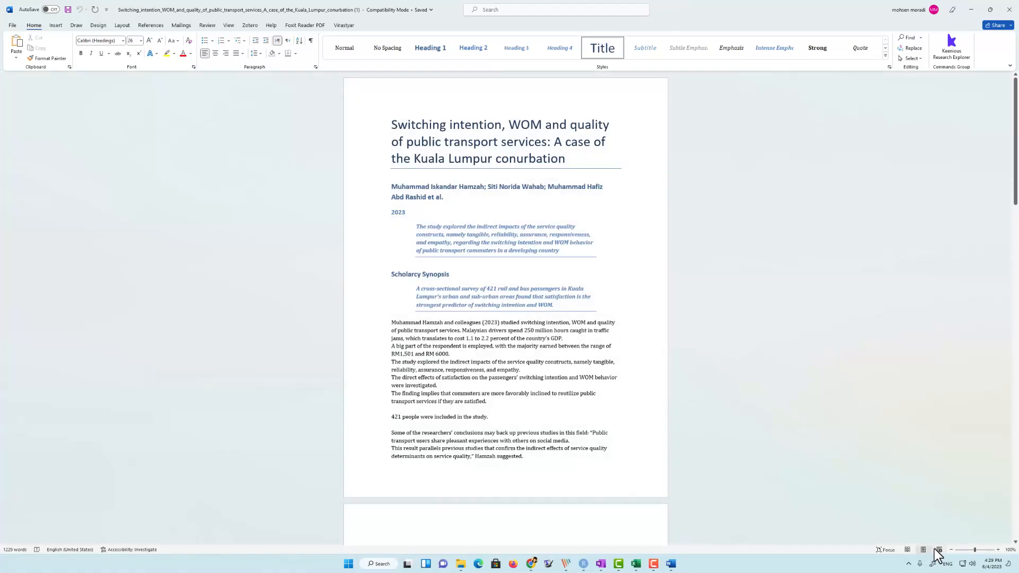
click(983, 551)
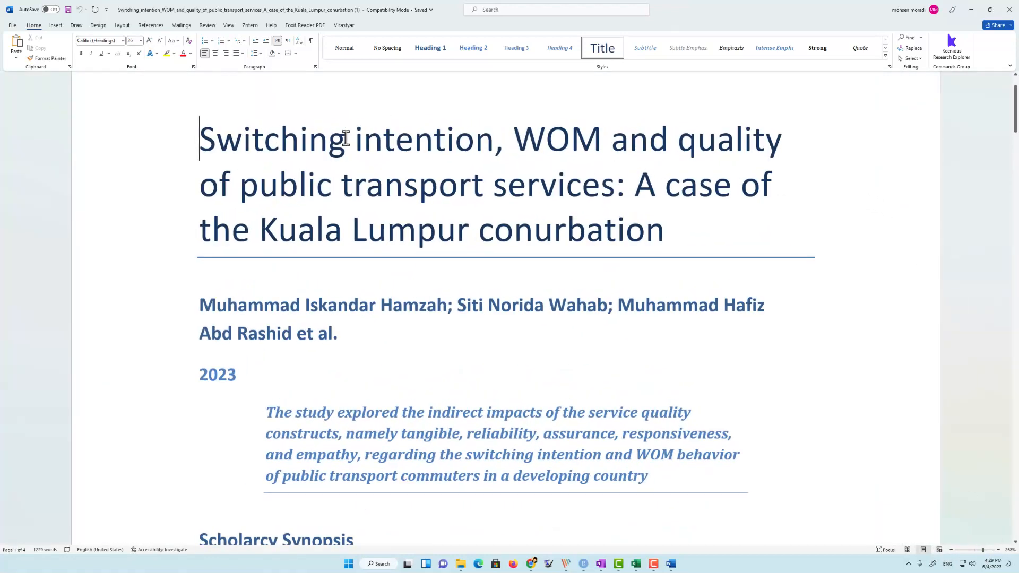
- Examine the exported document's title, authors, year, one-line summary and Scholarcy Synopsis
scroll(512, 196, down, 2)
scroll(403, 188, down, 2)
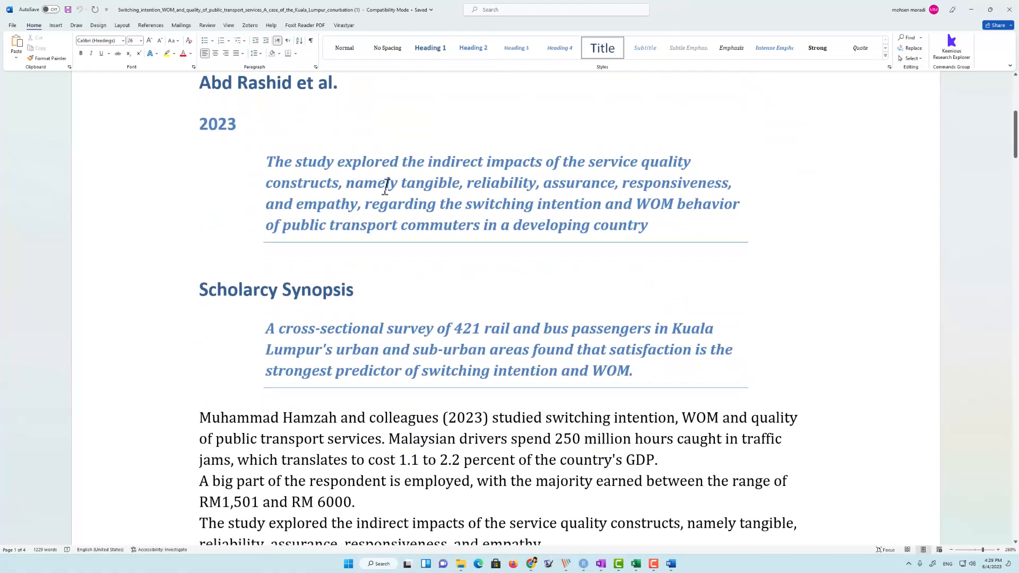
scroll(401, 196, down, 1)
scroll(405, 204, up, 2)
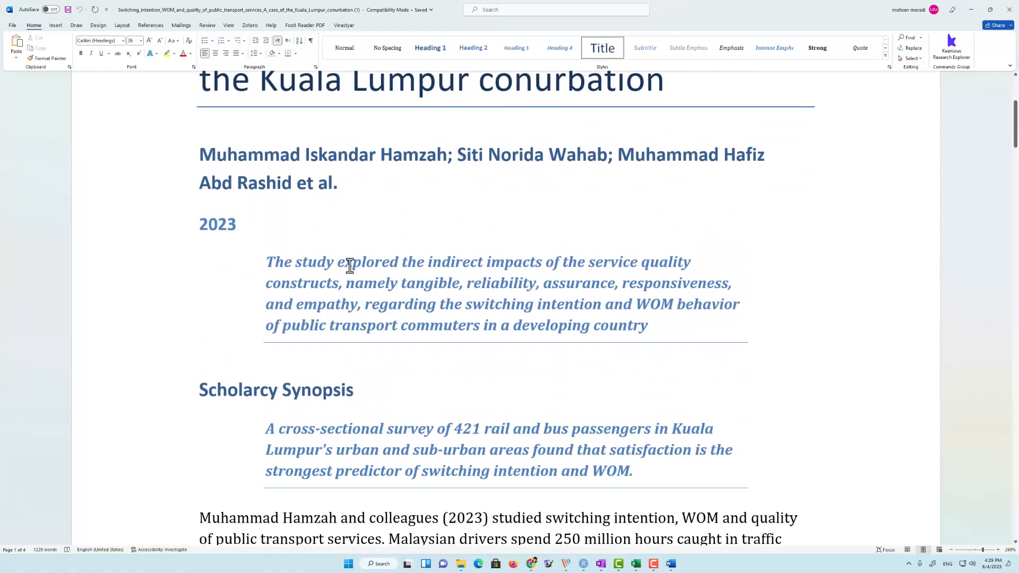
scroll(512, 292, down, 2)
scroll(366, 298, down, 3)
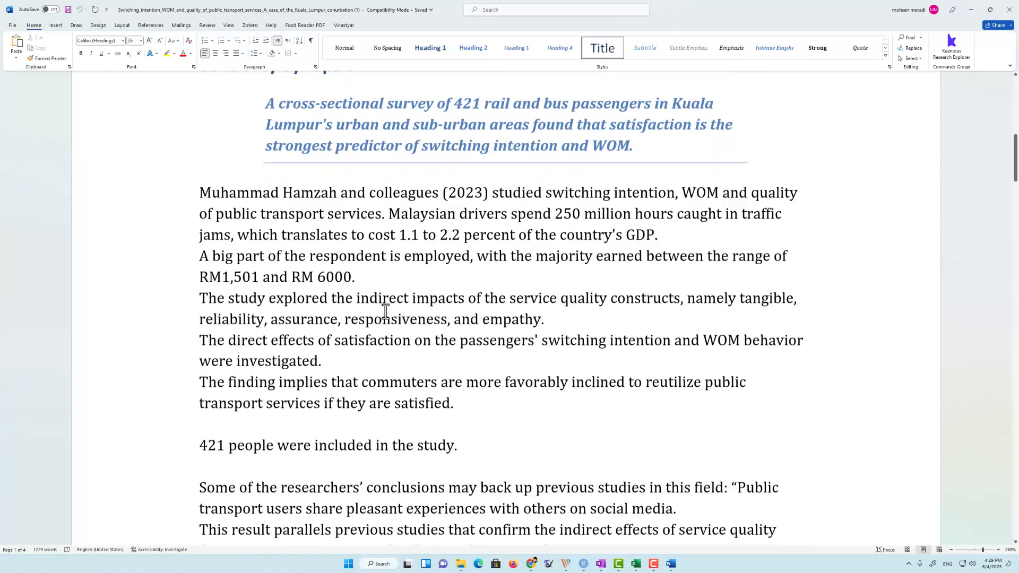
scroll(385, 231, up, 2)
scroll(386, 231, up, 2)
scroll(423, 305, down, 4)
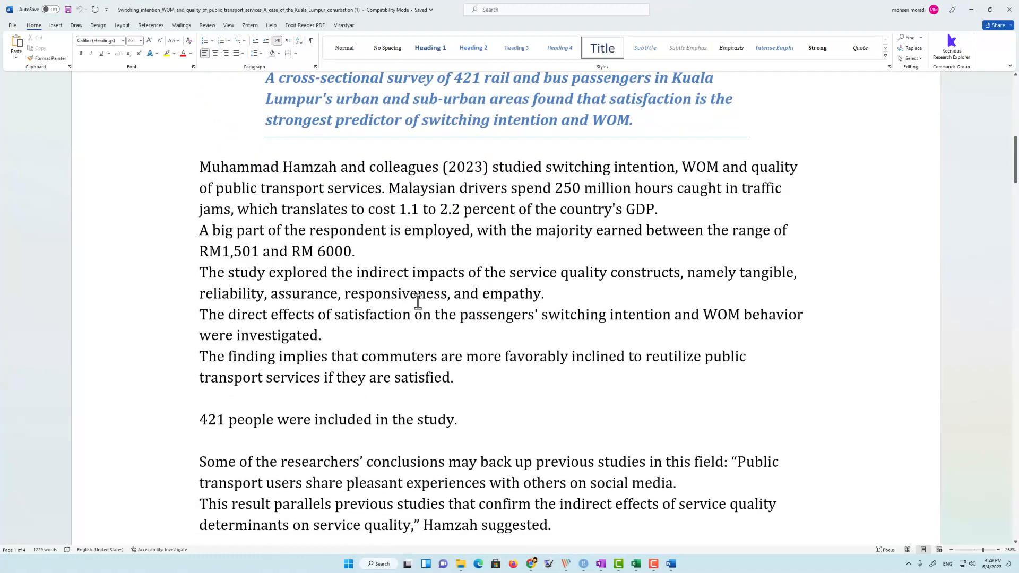
- Examine the Scholarcy Highlights section and select its whole bulleted list
scroll(419, 300, down, 15)
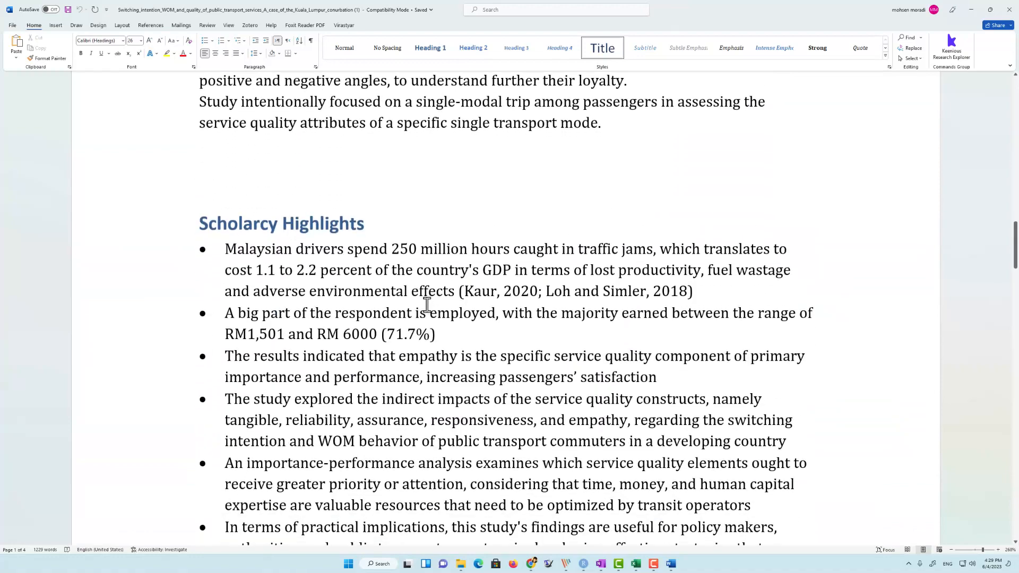
scroll(288, 260, down, 4)
scroll(289, 250, up, 2)
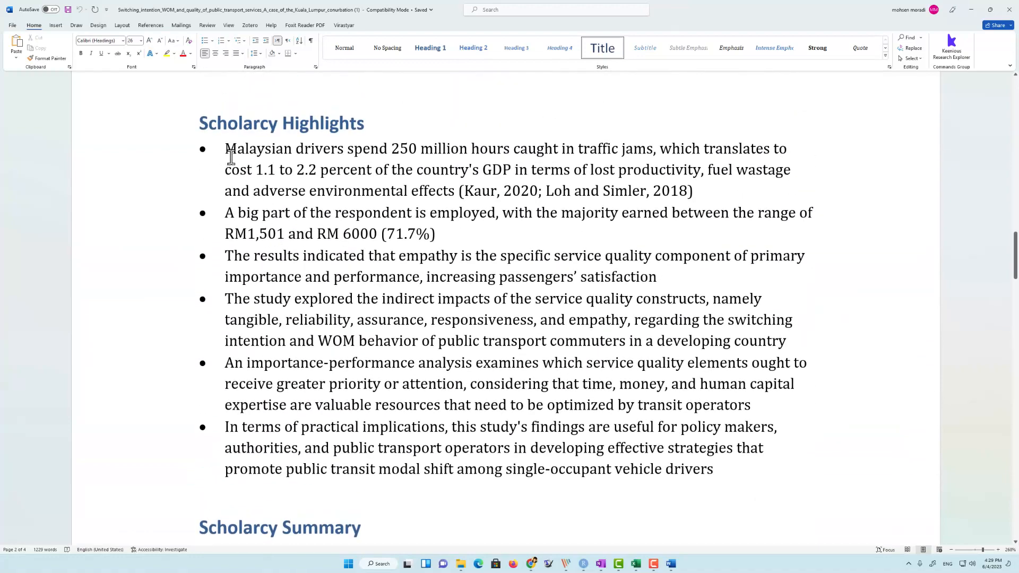
drag(224, 146, 735, 476)
- Read through the Scholarcy Summary section and select the text from the end of Methods through Objectives and Results
scroll(382, 357, down, 5)
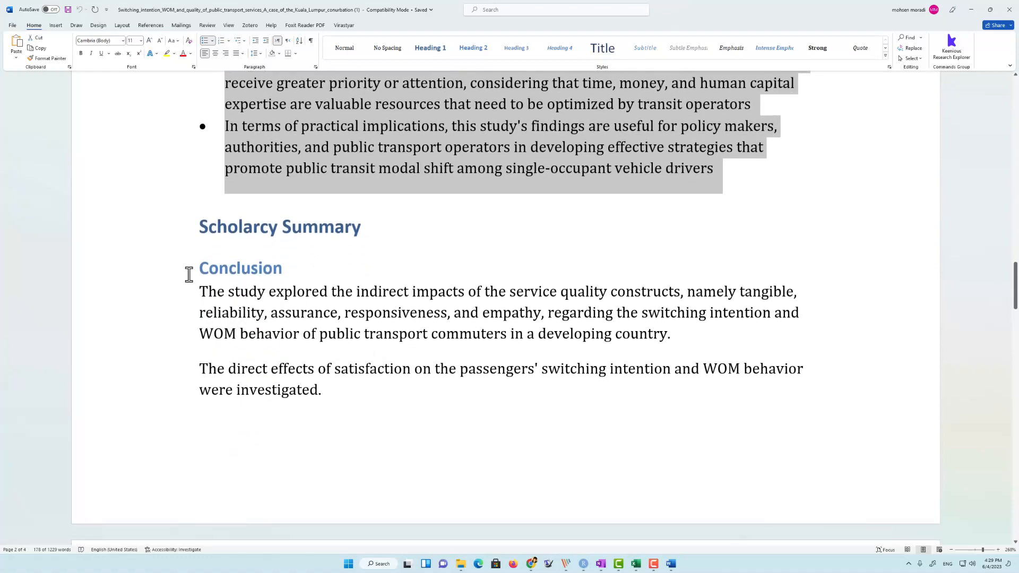
scroll(234, 298, down, 10)
scroll(303, 323, down, 13)
scroll(305, 307, down, 11)
scroll(279, 283, down, 2)
scroll(351, 294, up, 3)
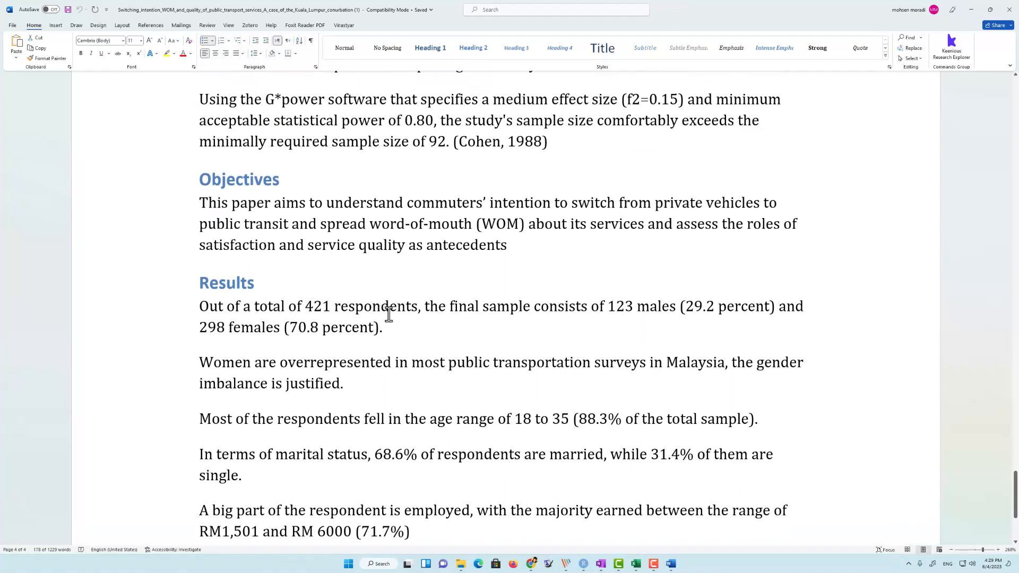
drag(422, 531, 324, 149)
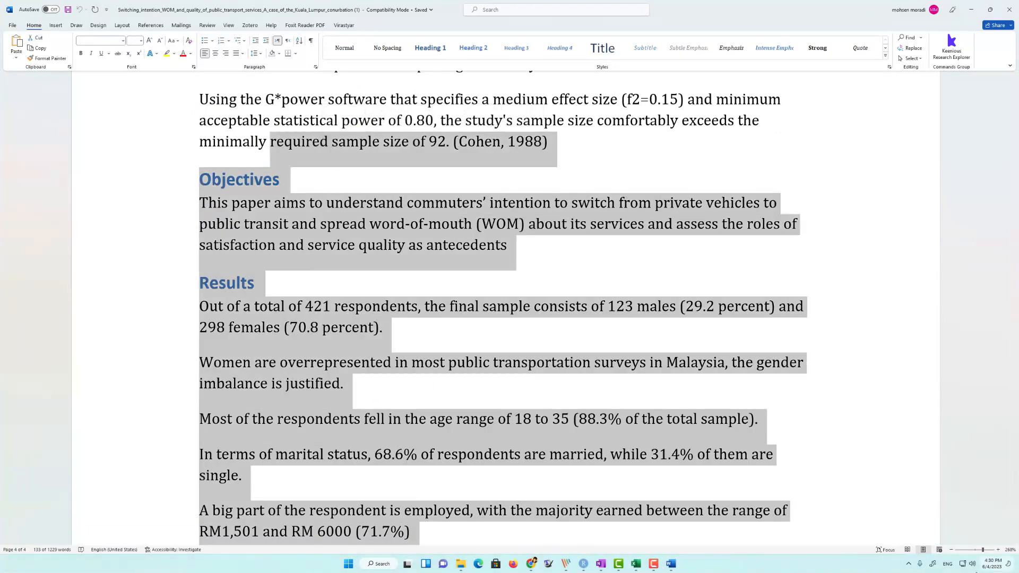
- Reduce the page zoom and skim the full exported summary through its Results section, returning to the first page
drag(982, 550, 974, 550)
scroll(530, 352, up, 5)
scroll(539, 353, up, 10)
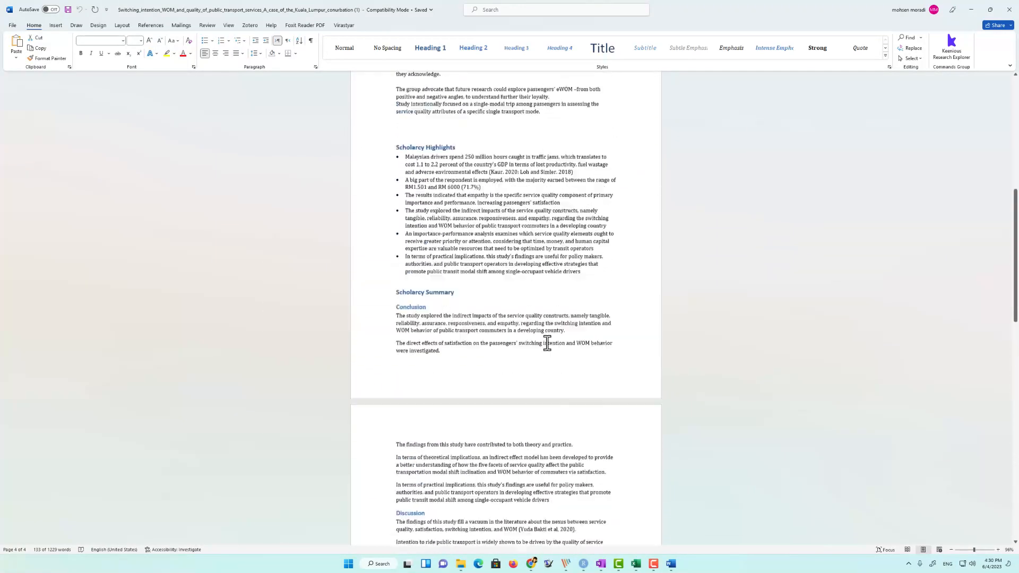
scroll(564, 341, up, 6)
scroll(488, 345, down, 5)
scroll(486, 367, down, 5)
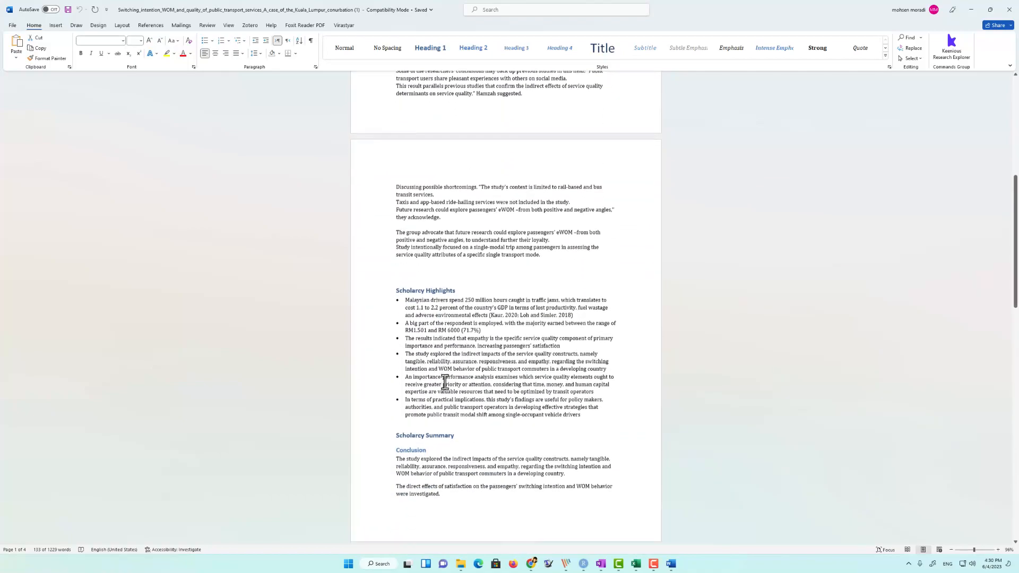
scroll(448, 377, down, 9)
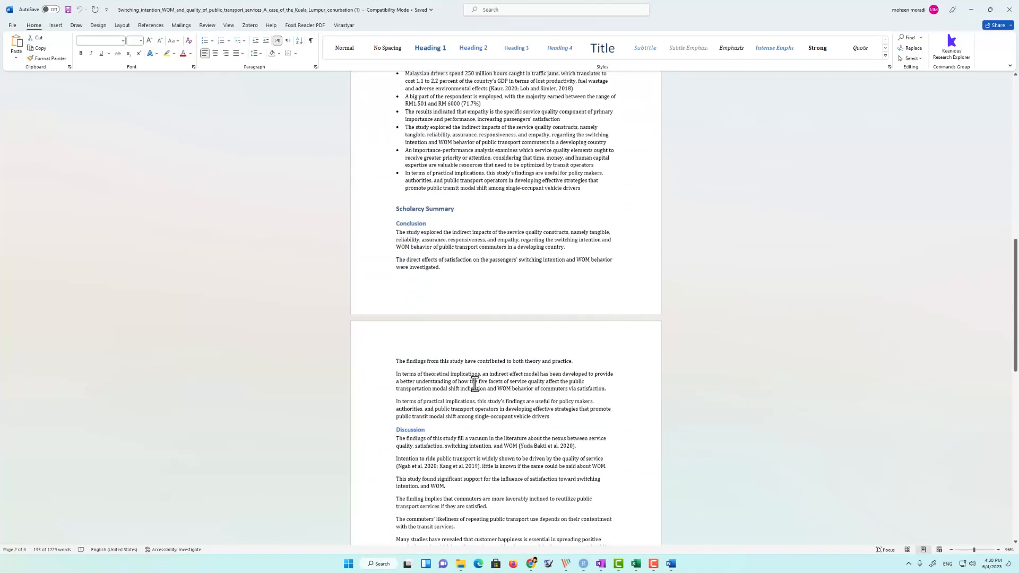
scroll(435, 375, down, 6)
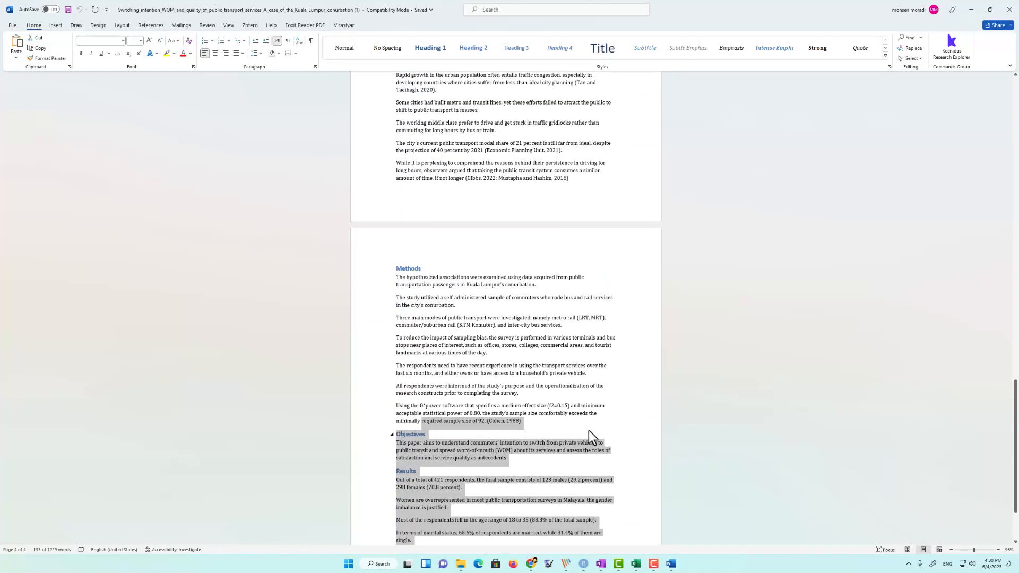
scroll(571, 428, down, 2)
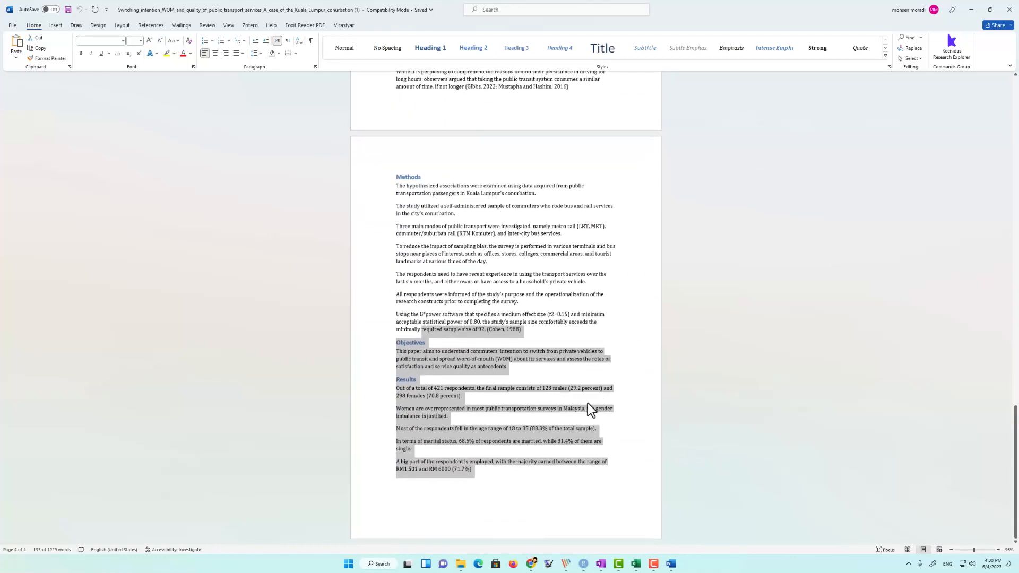
scroll(517, 393, up, 8)
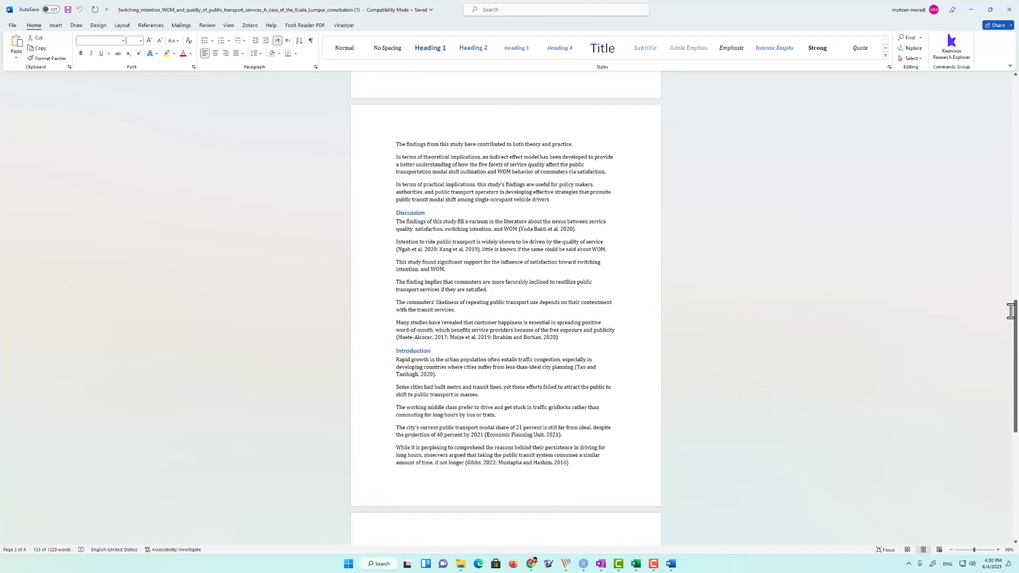
drag(1017, 338, 1009, 123)
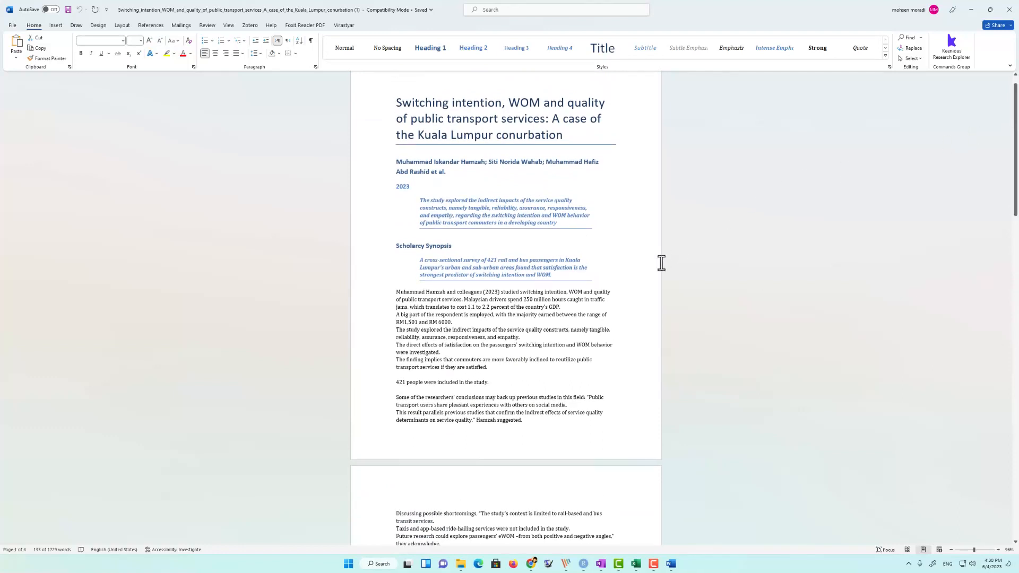